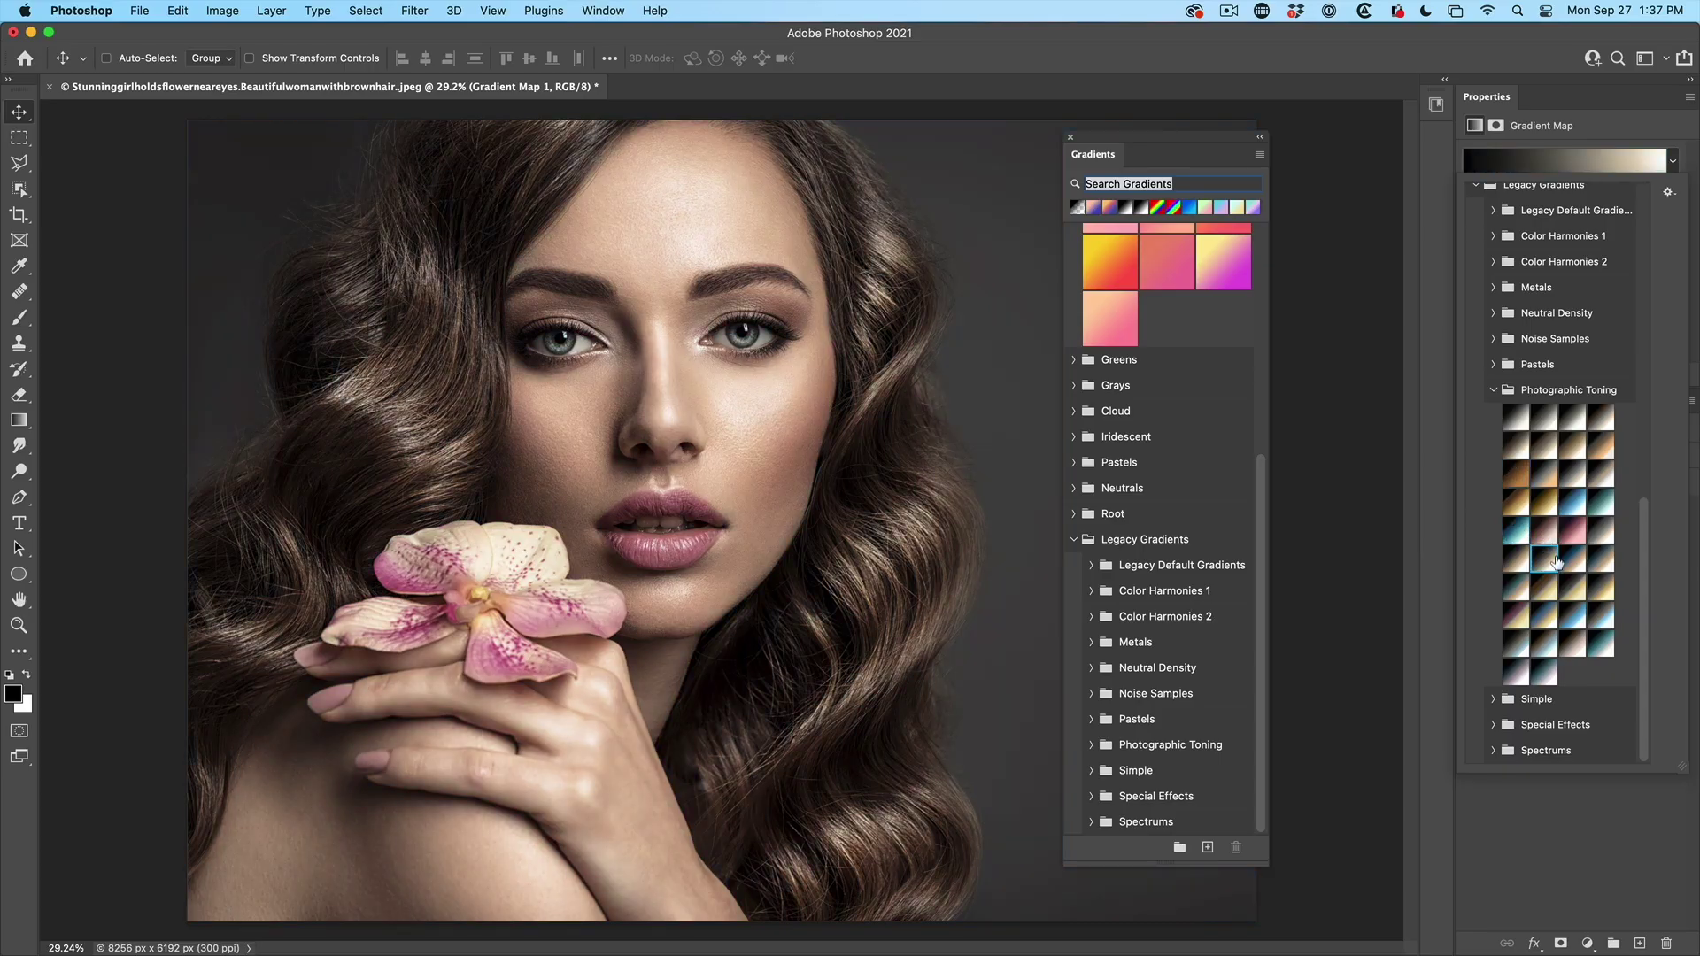
- Preview three Photographic Toning gradients on the portrait, ending on a sepia tone
{"action": "left_click", "coordinate": [1573, 611]}
{"action": "left_click", "coordinate": [1601, 644]}
{"action": "left_click", "coordinate": [1601, 502]}
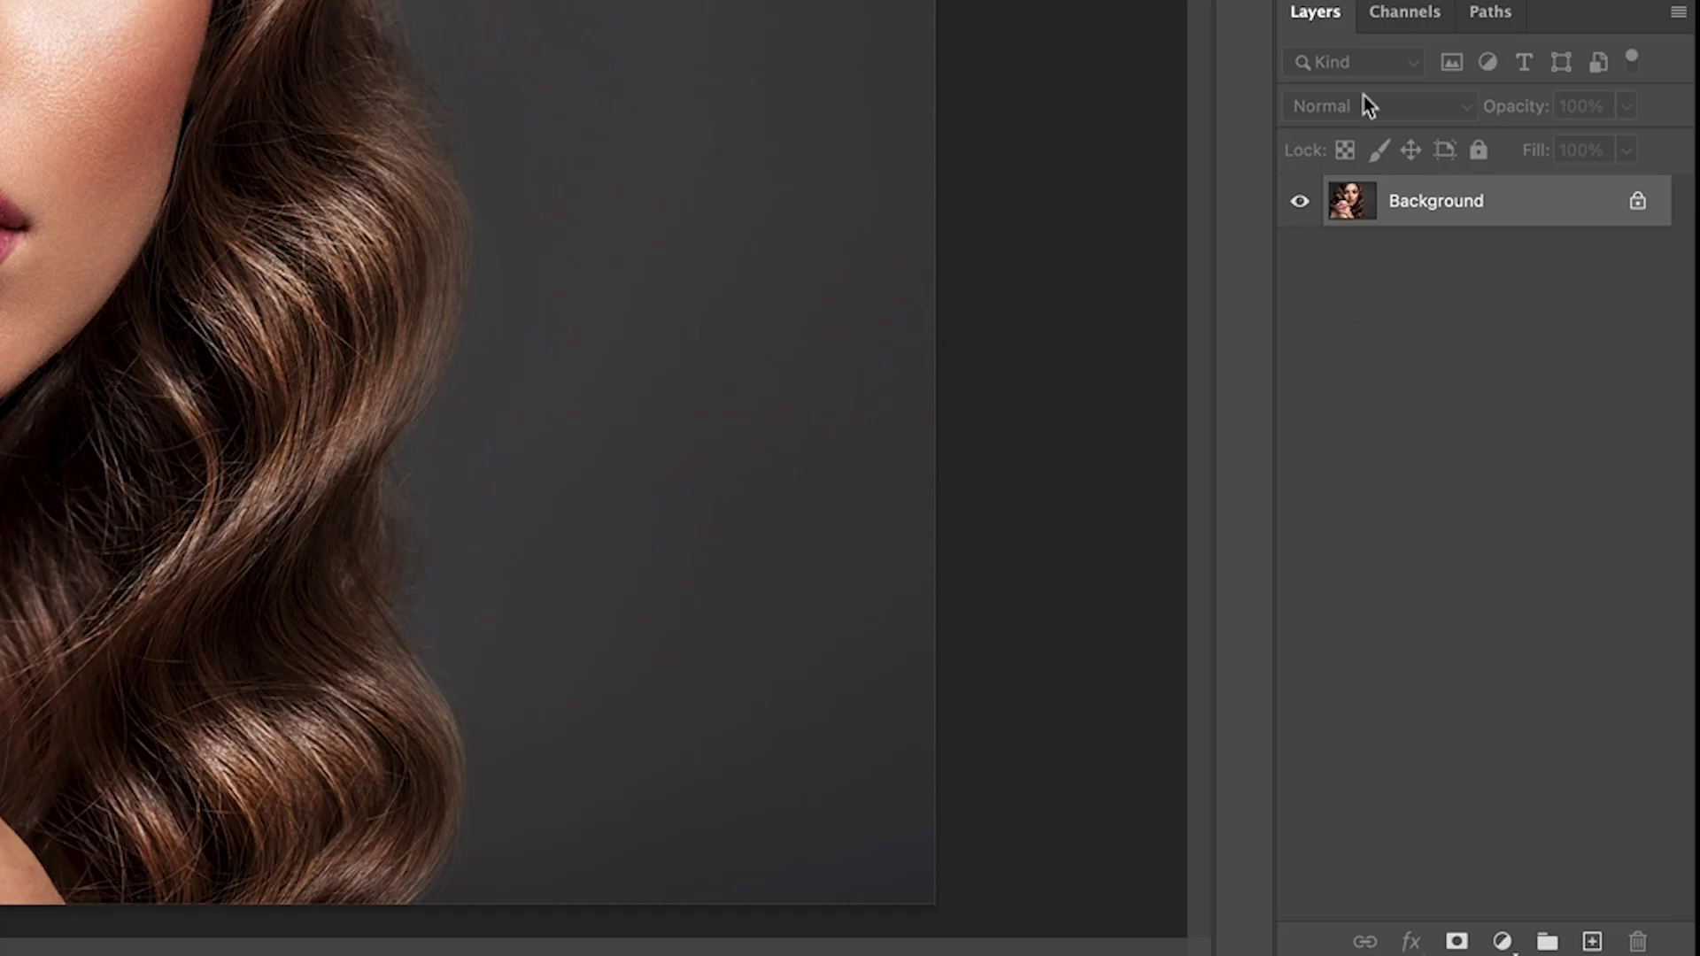
- Add a Gradient Map adjustment layer using Color blend mode at 40% opacity
{"action": "left_click", "coordinate": [1503, 940]}
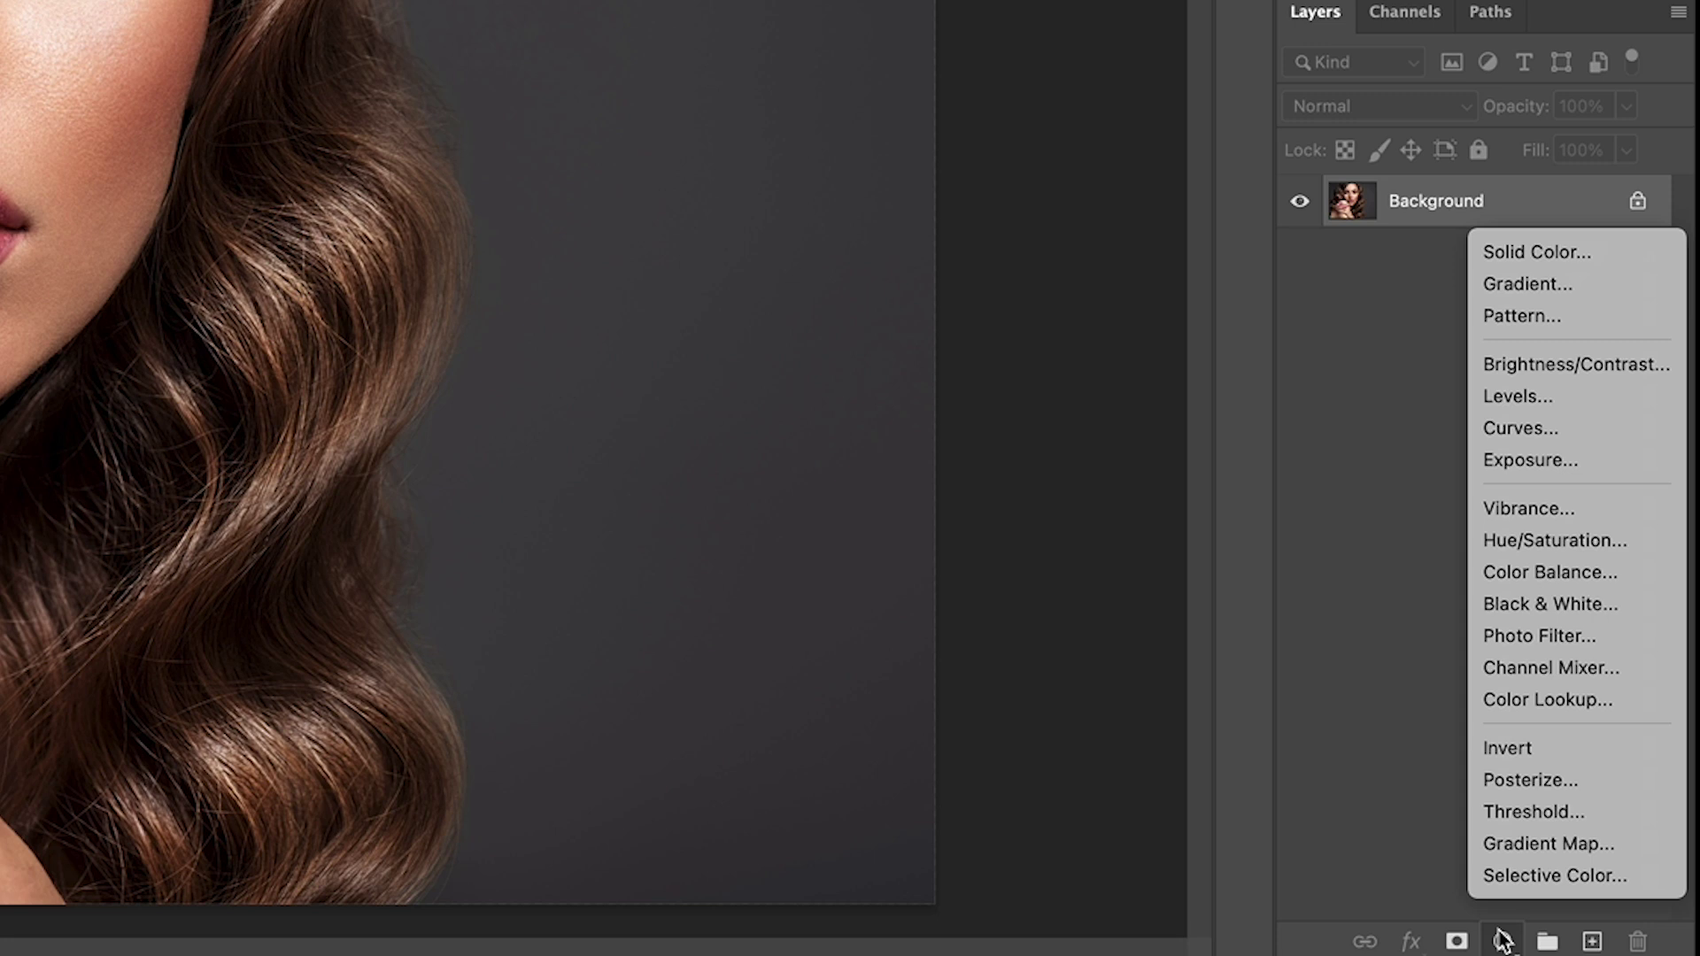
{"action": "left_click", "coordinate": [1522, 843]}
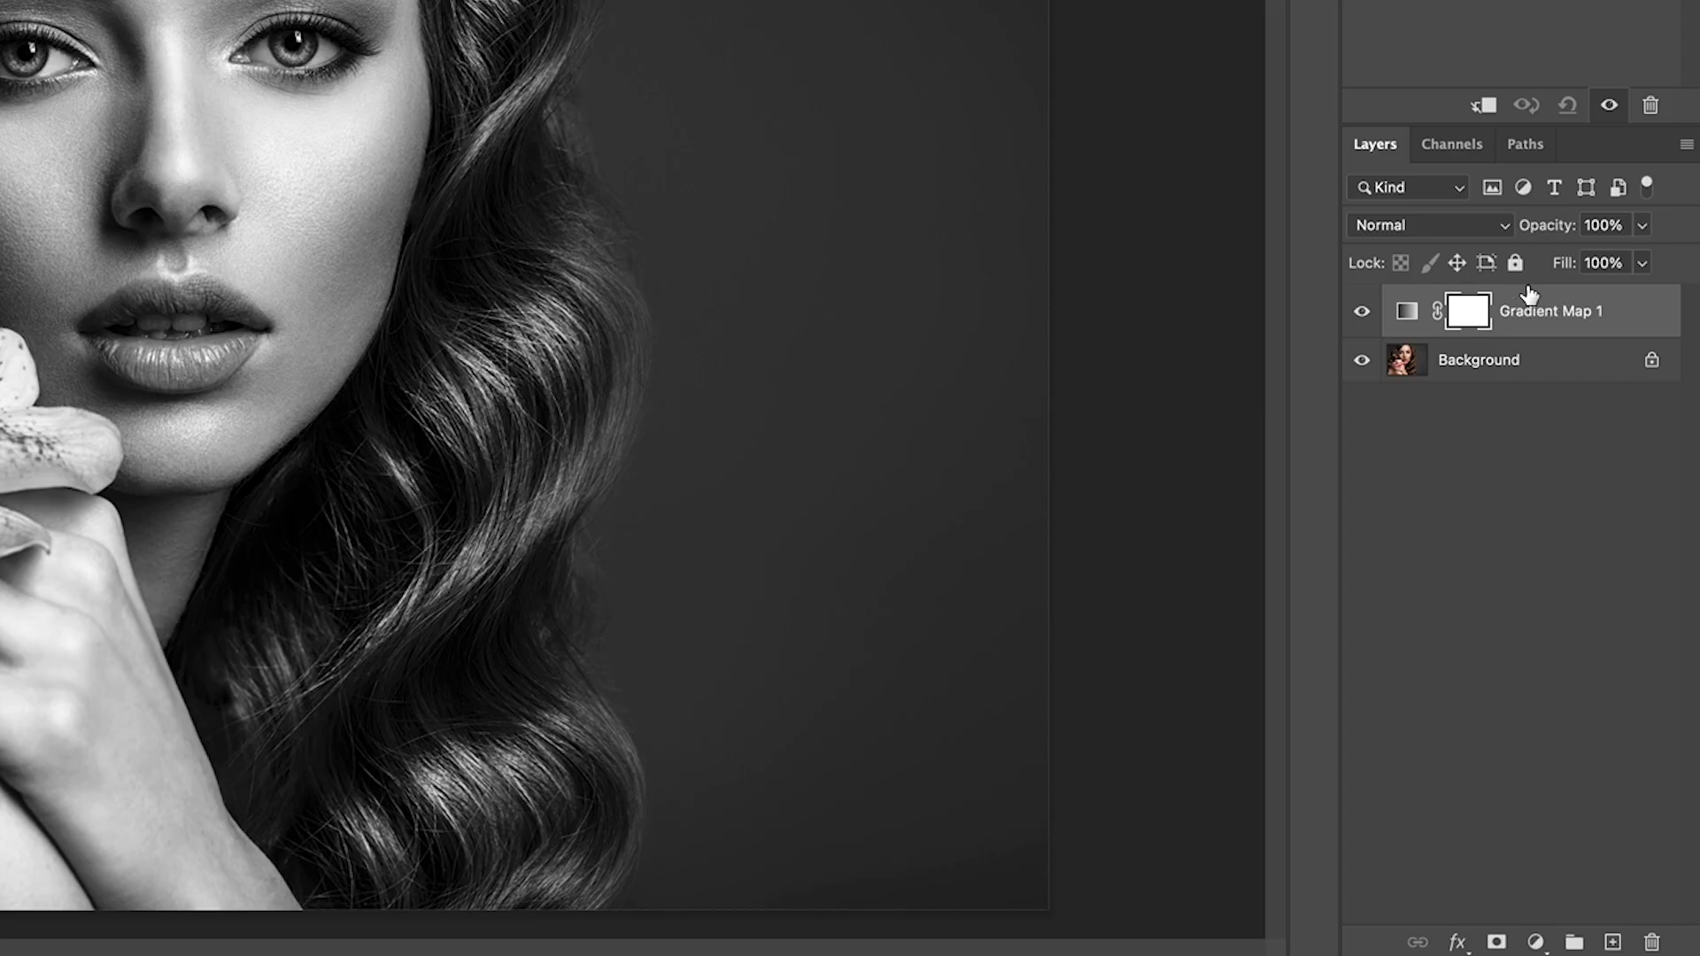
{"action": "left_click", "coordinate": [1463, 229]}
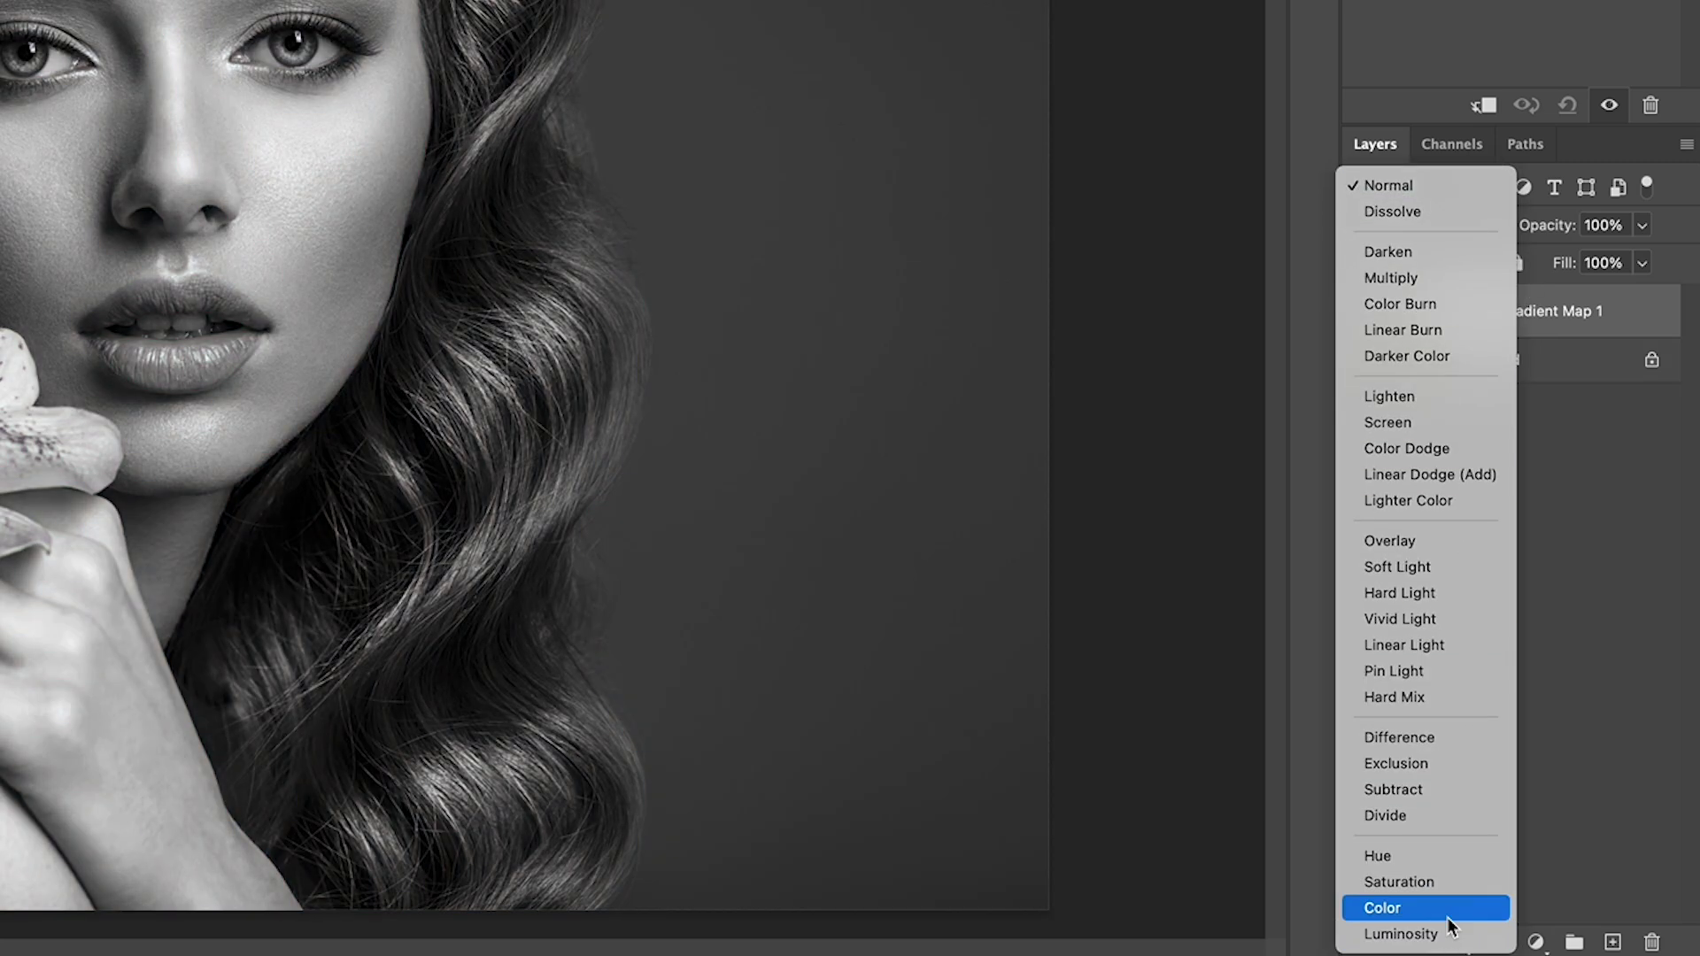
{"action": "left_click", "coordinate": [1448, 917]}
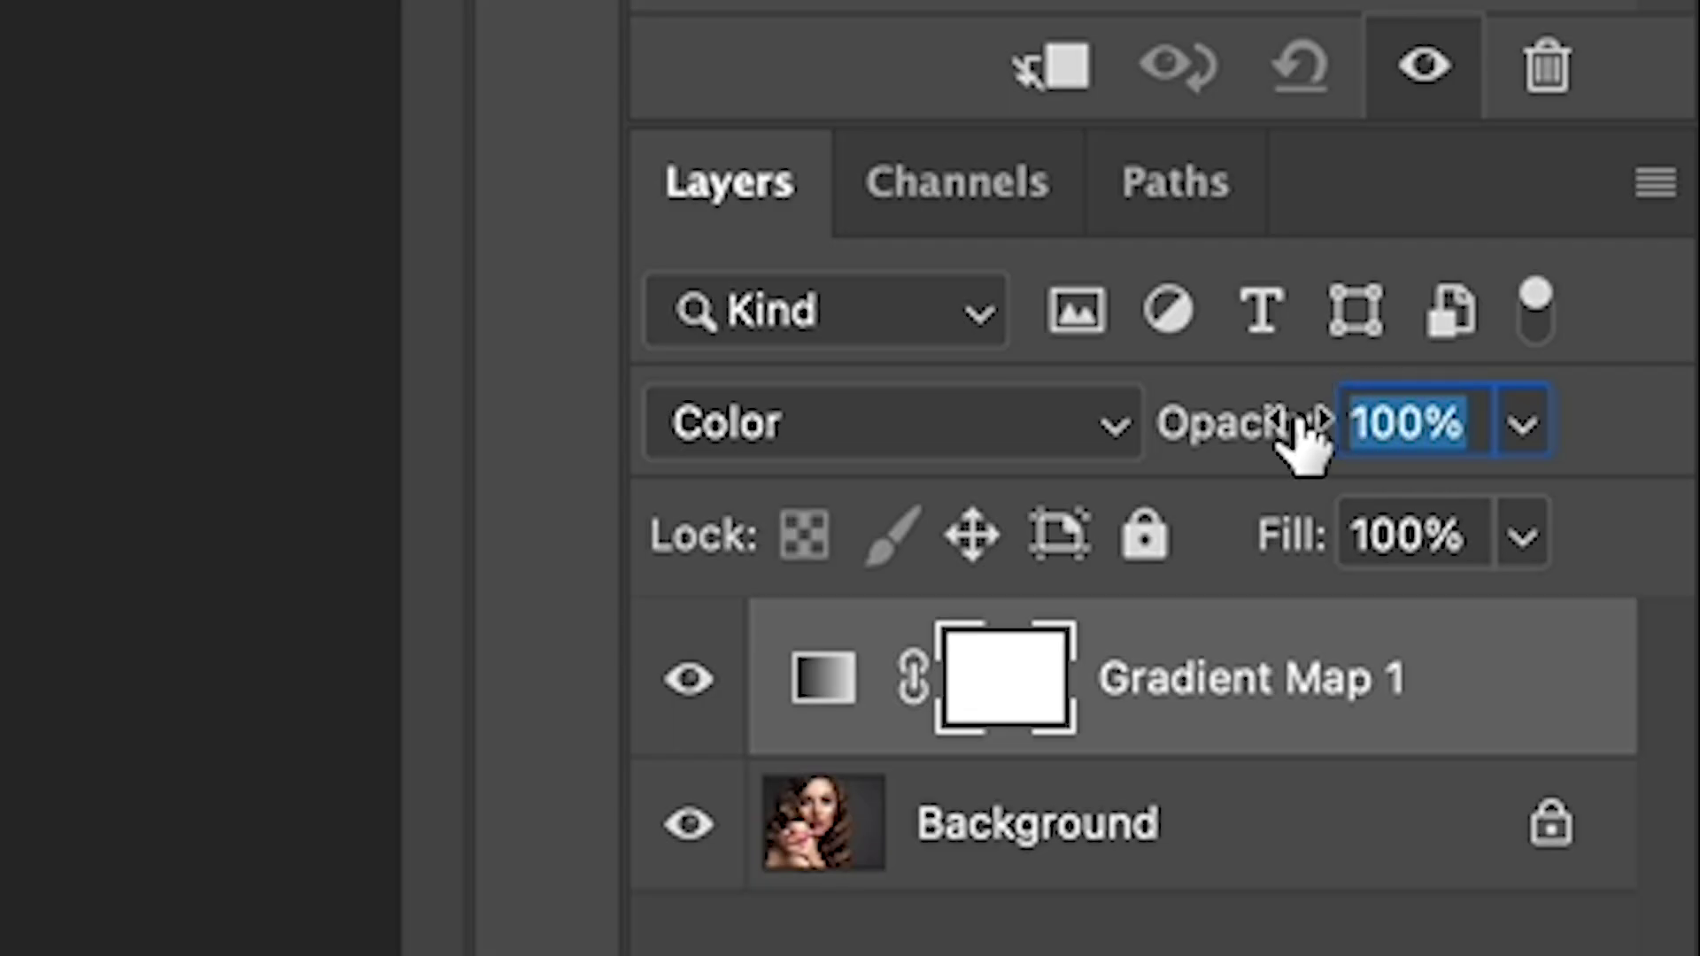
{"action": "type", "text": "40"}
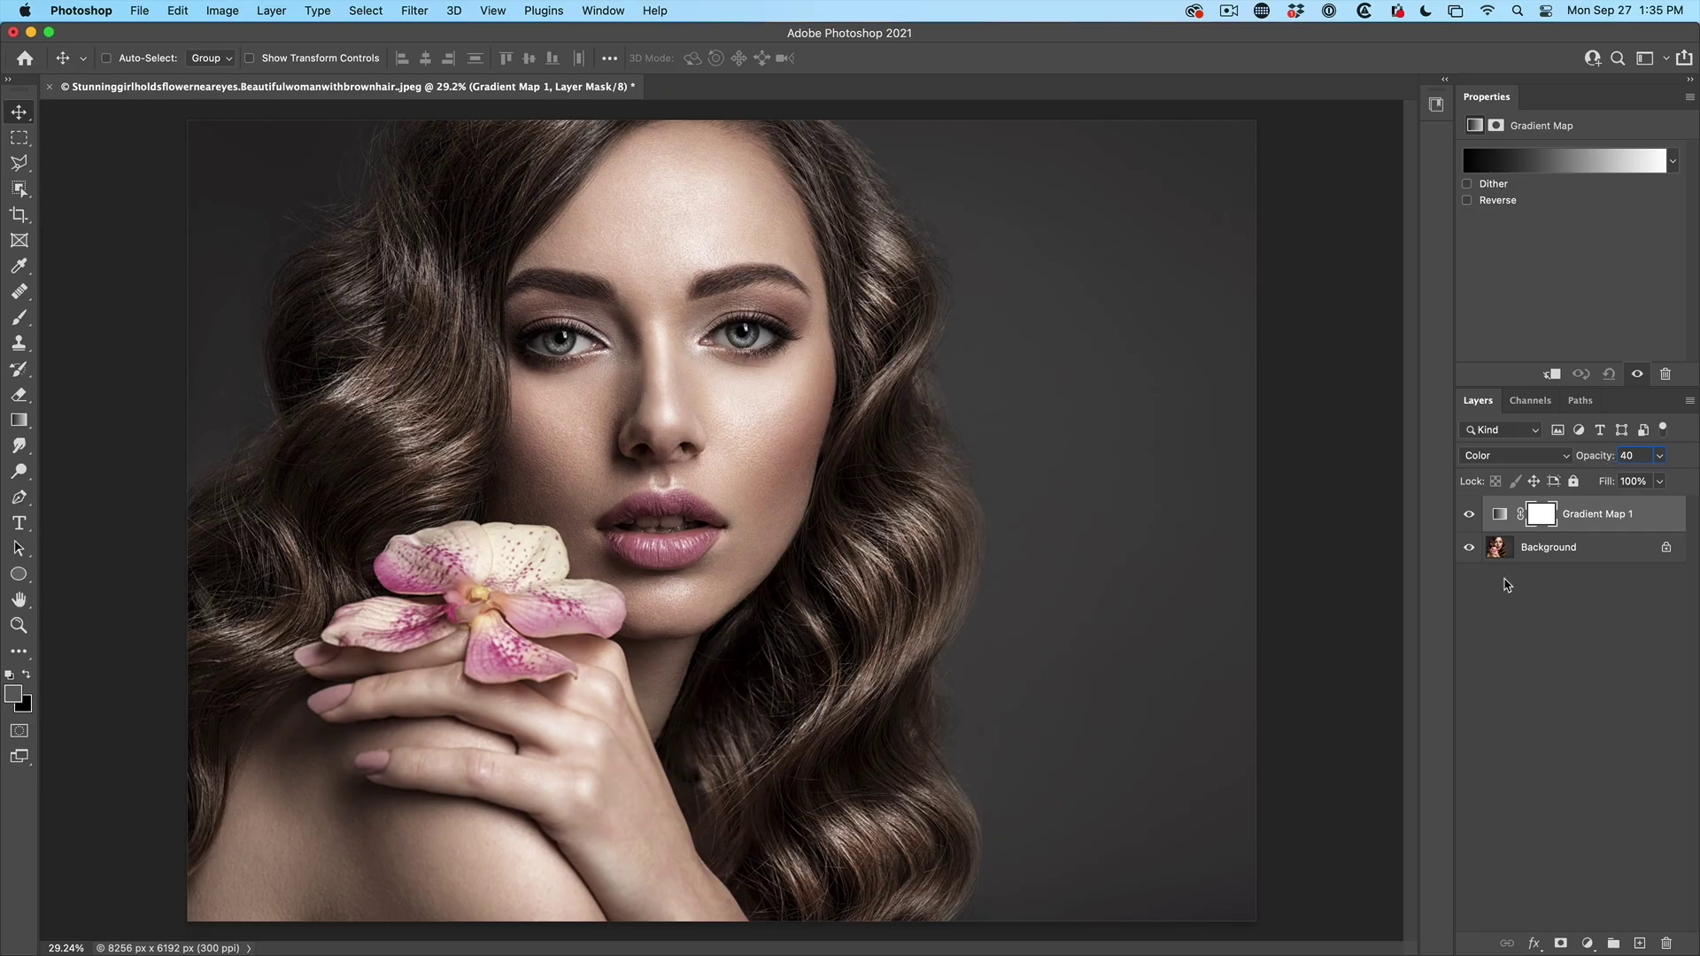
- Toggle Gradient Map 1's visibility to compare, then preview a Greens and a Reds preset gradient
{"action": "left_click", "coordinate": [1471, 514]}
{"action": "left_click", "coordinate": [1472, 515]}
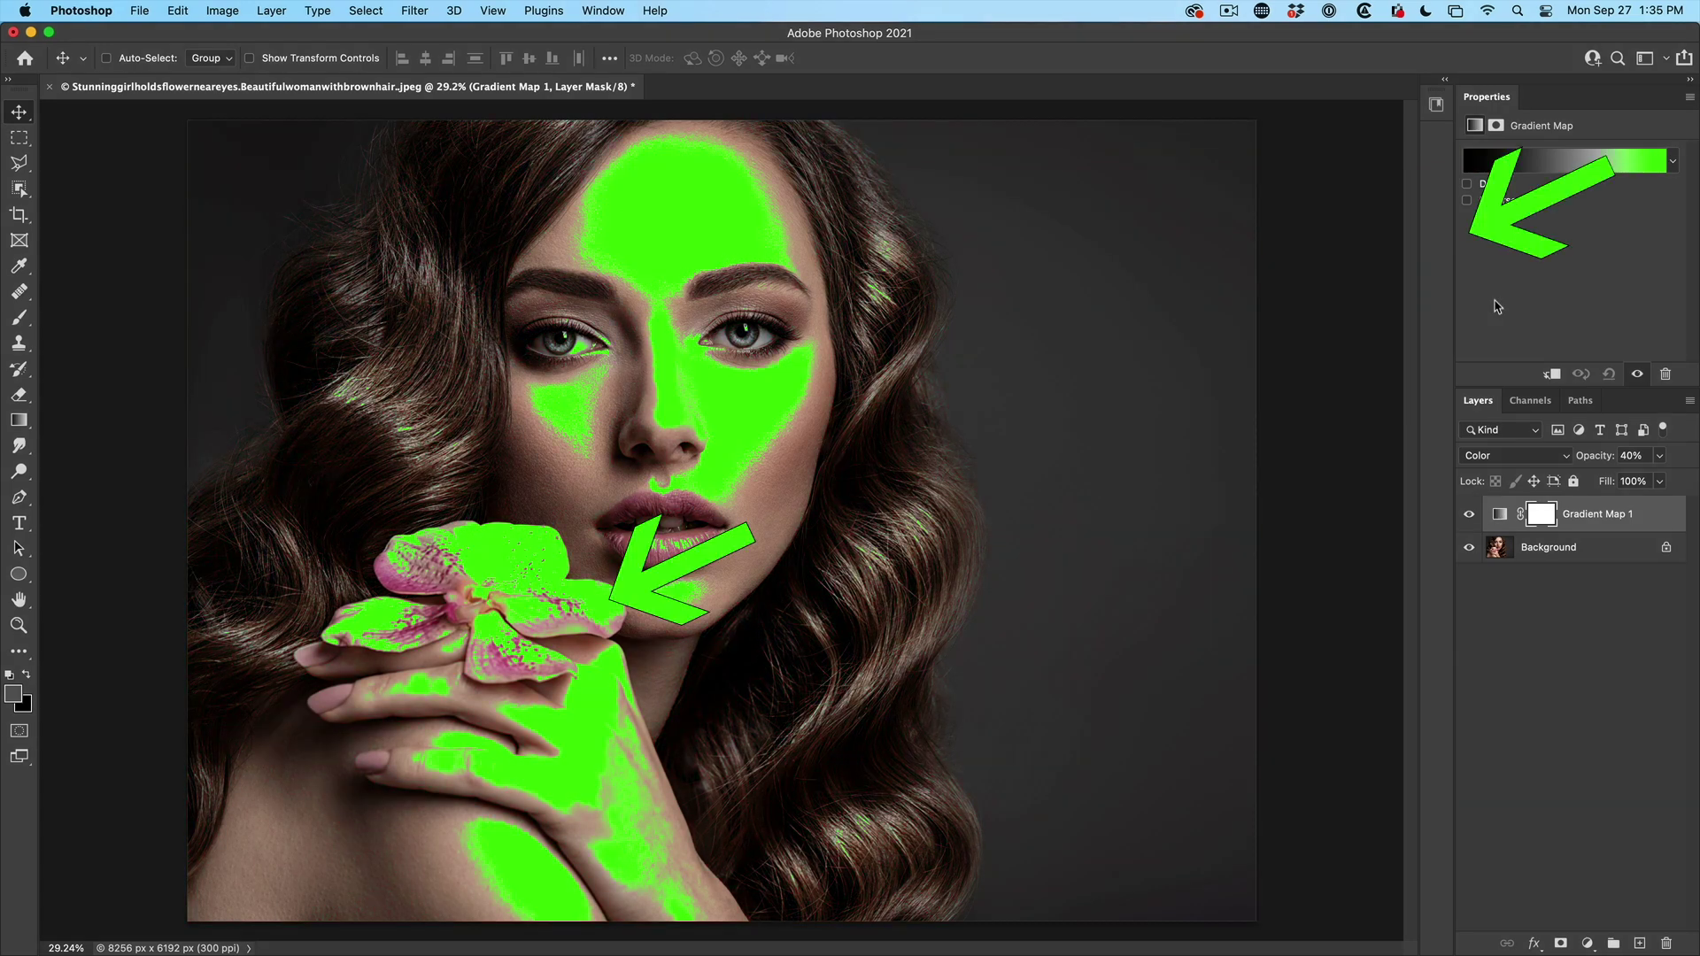
{"action": "left_click", "coordinate": [1671, 160]}
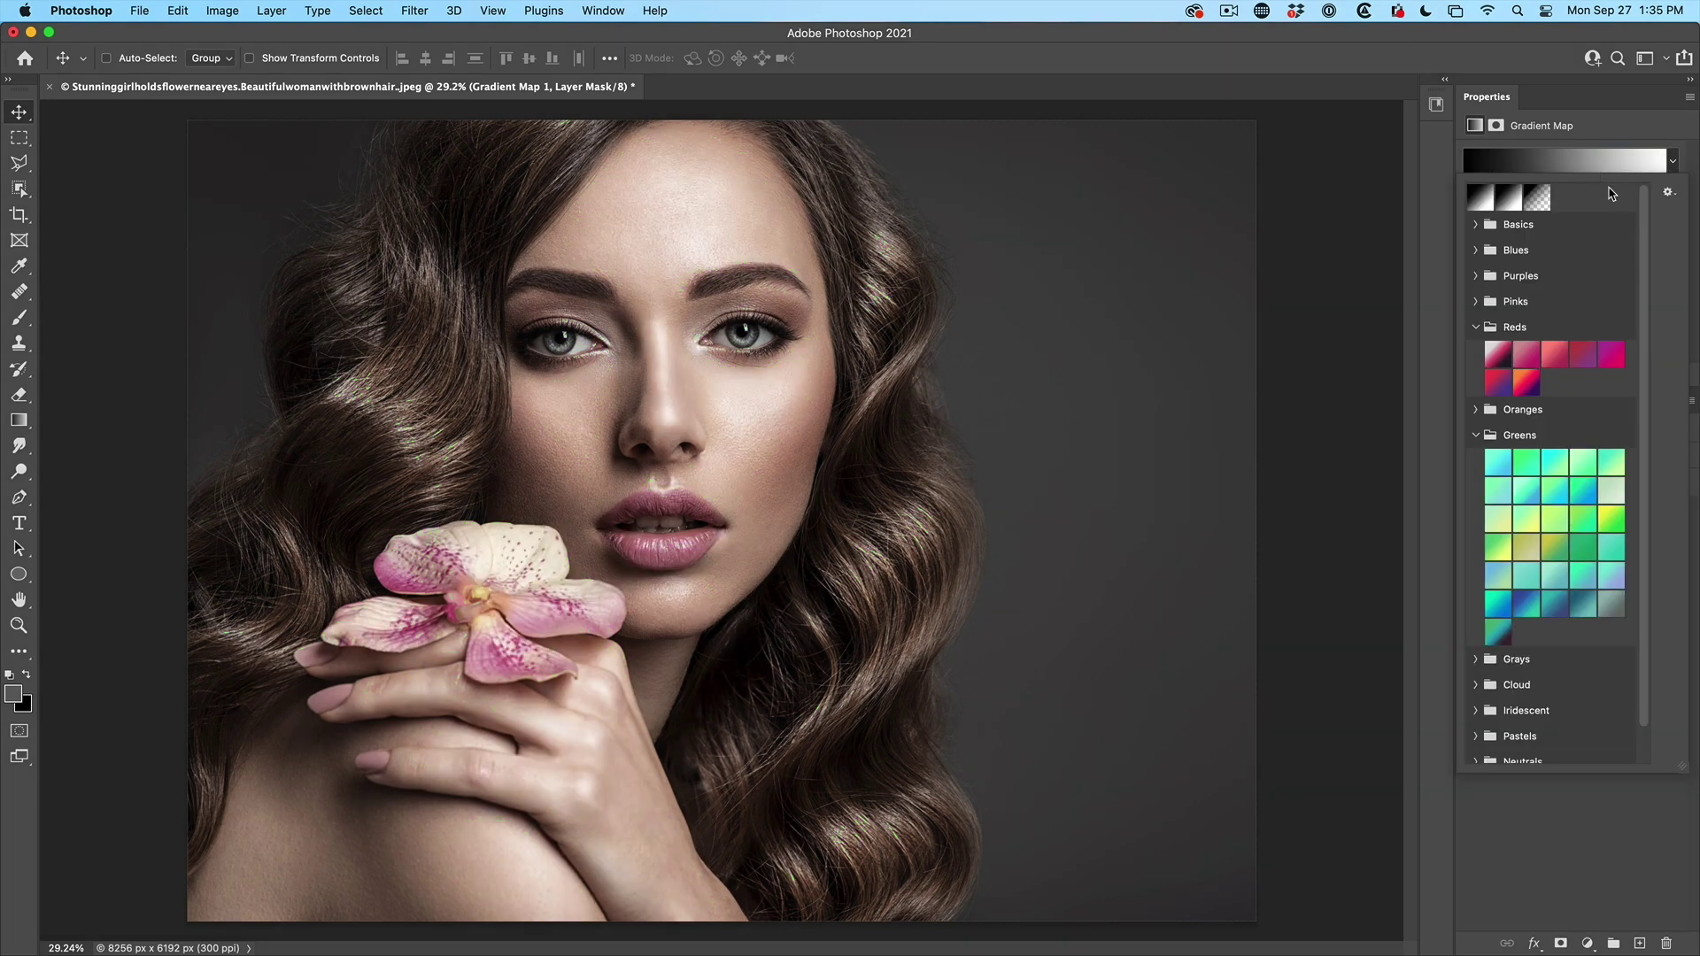
{"action": "scroll", "coordinate": [1564, 558], "scroll_direction": "down", "scroll_amount": 1}
{"action": "scroll", "coordinate": [1563, 559], "scroll_direction": "up", "scroll_amount": 1}
{"action": "left_click", "coordinate": [1525, 488]}
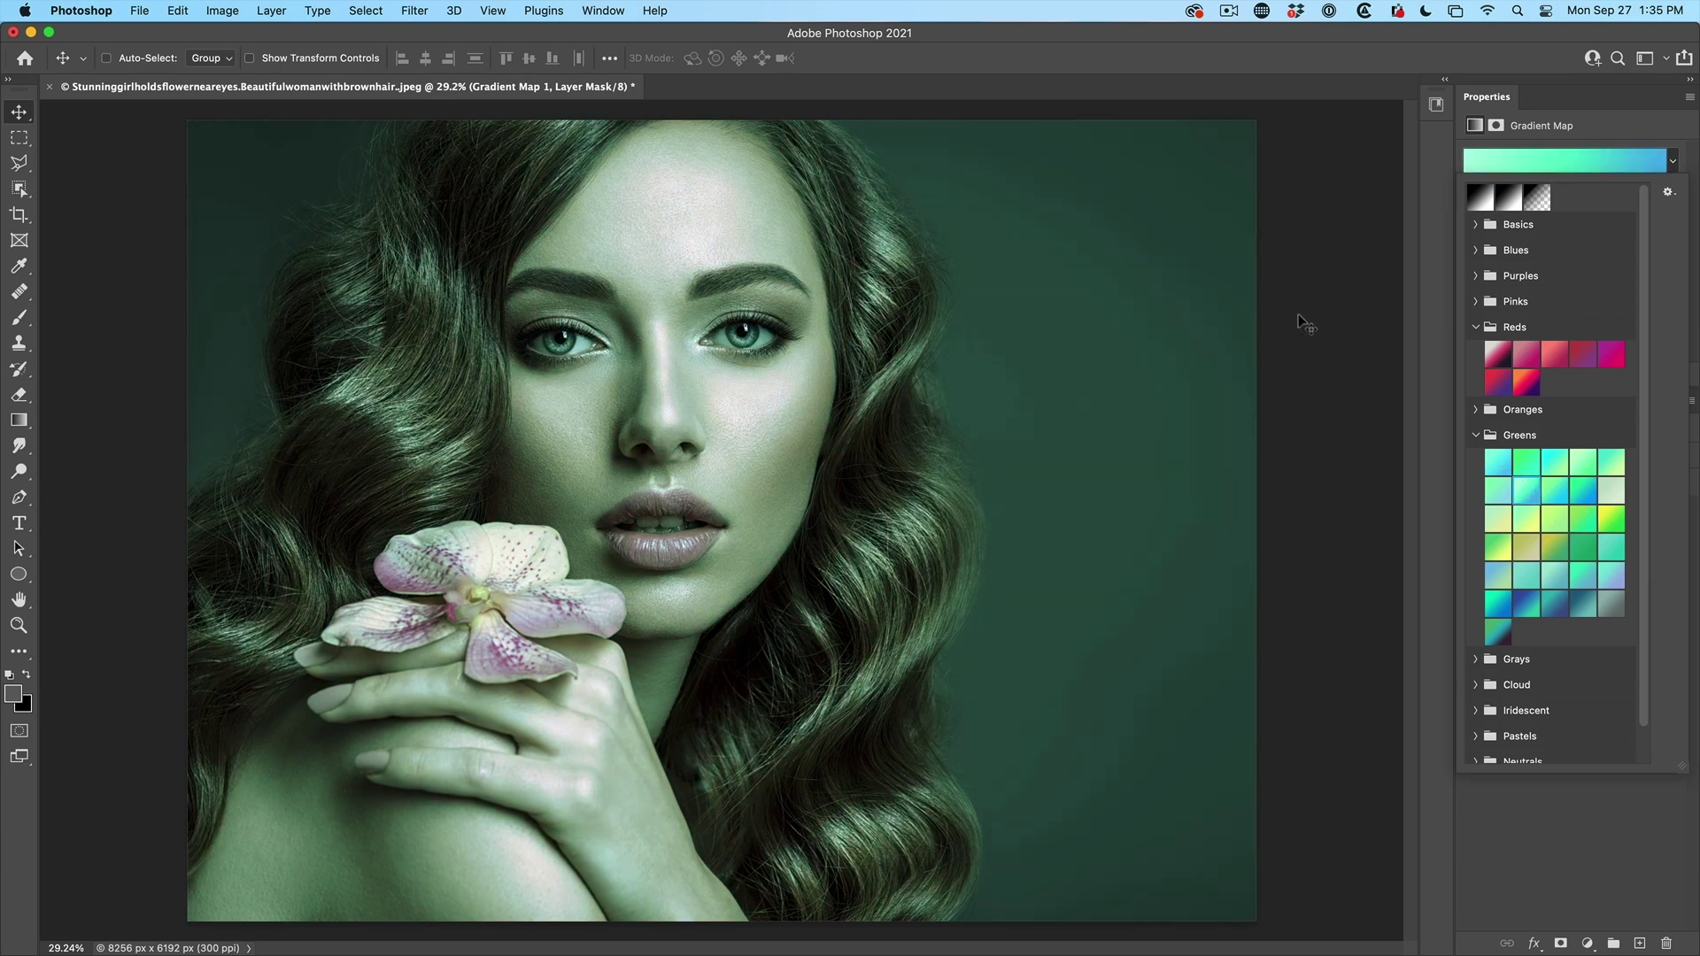
{"action": "left_click", "coordinate": [1530, 352]}
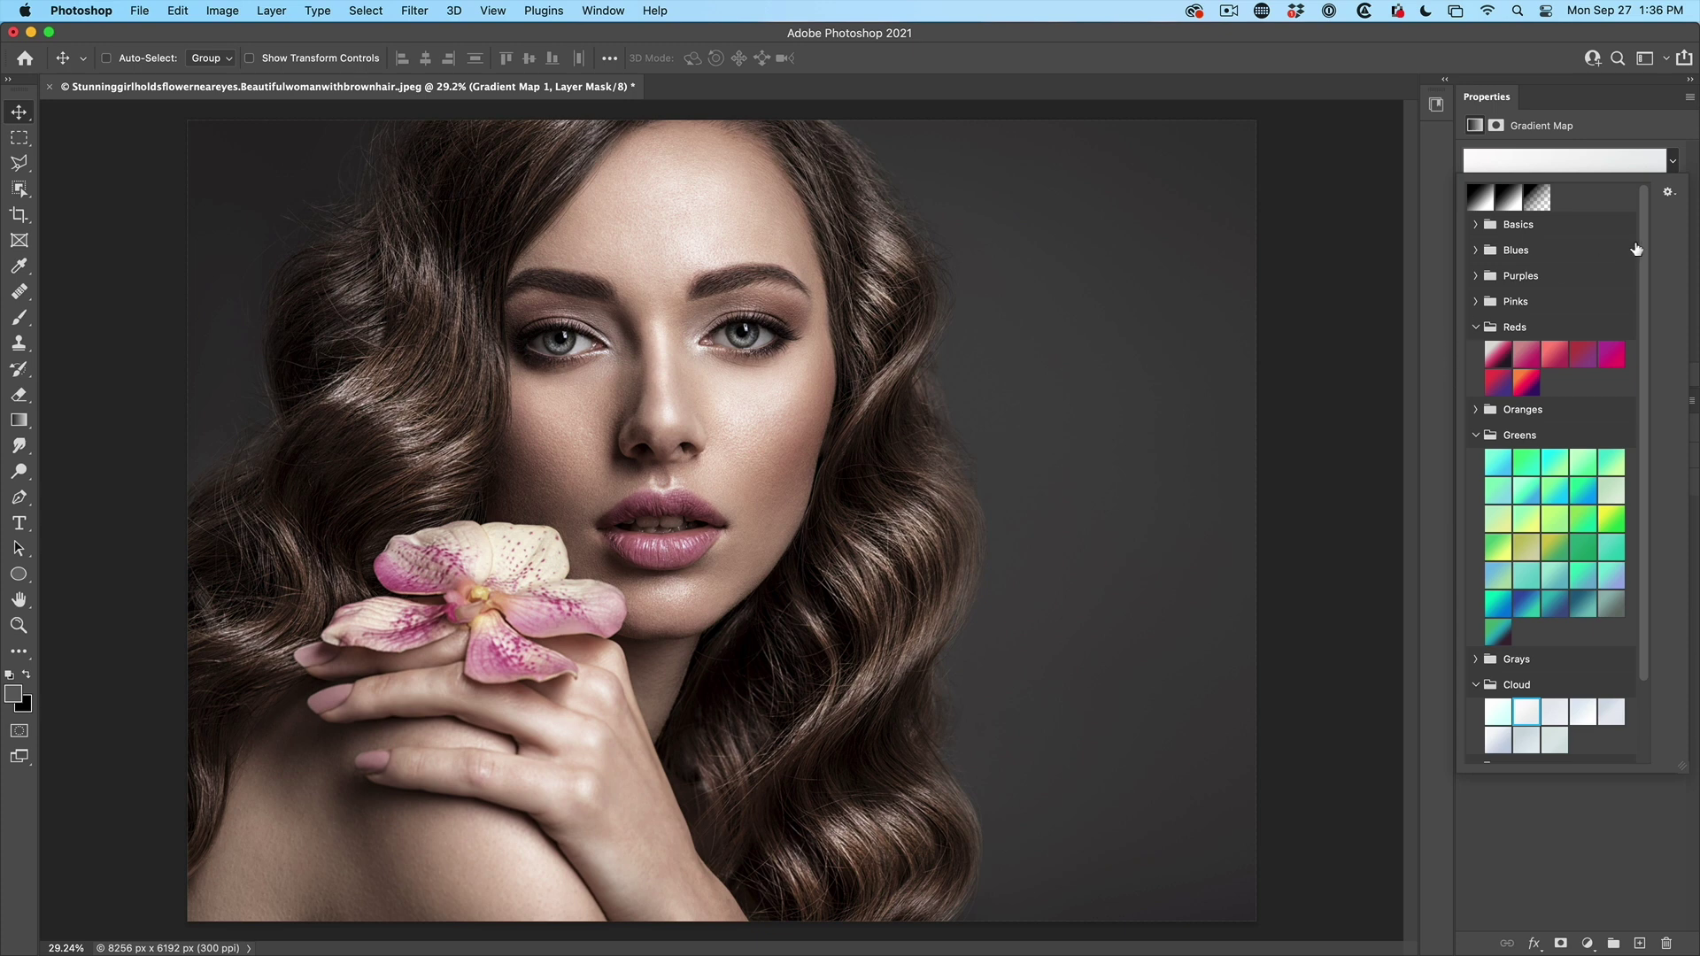
{"action": "left_click", "coordinate": [1664, 136]}
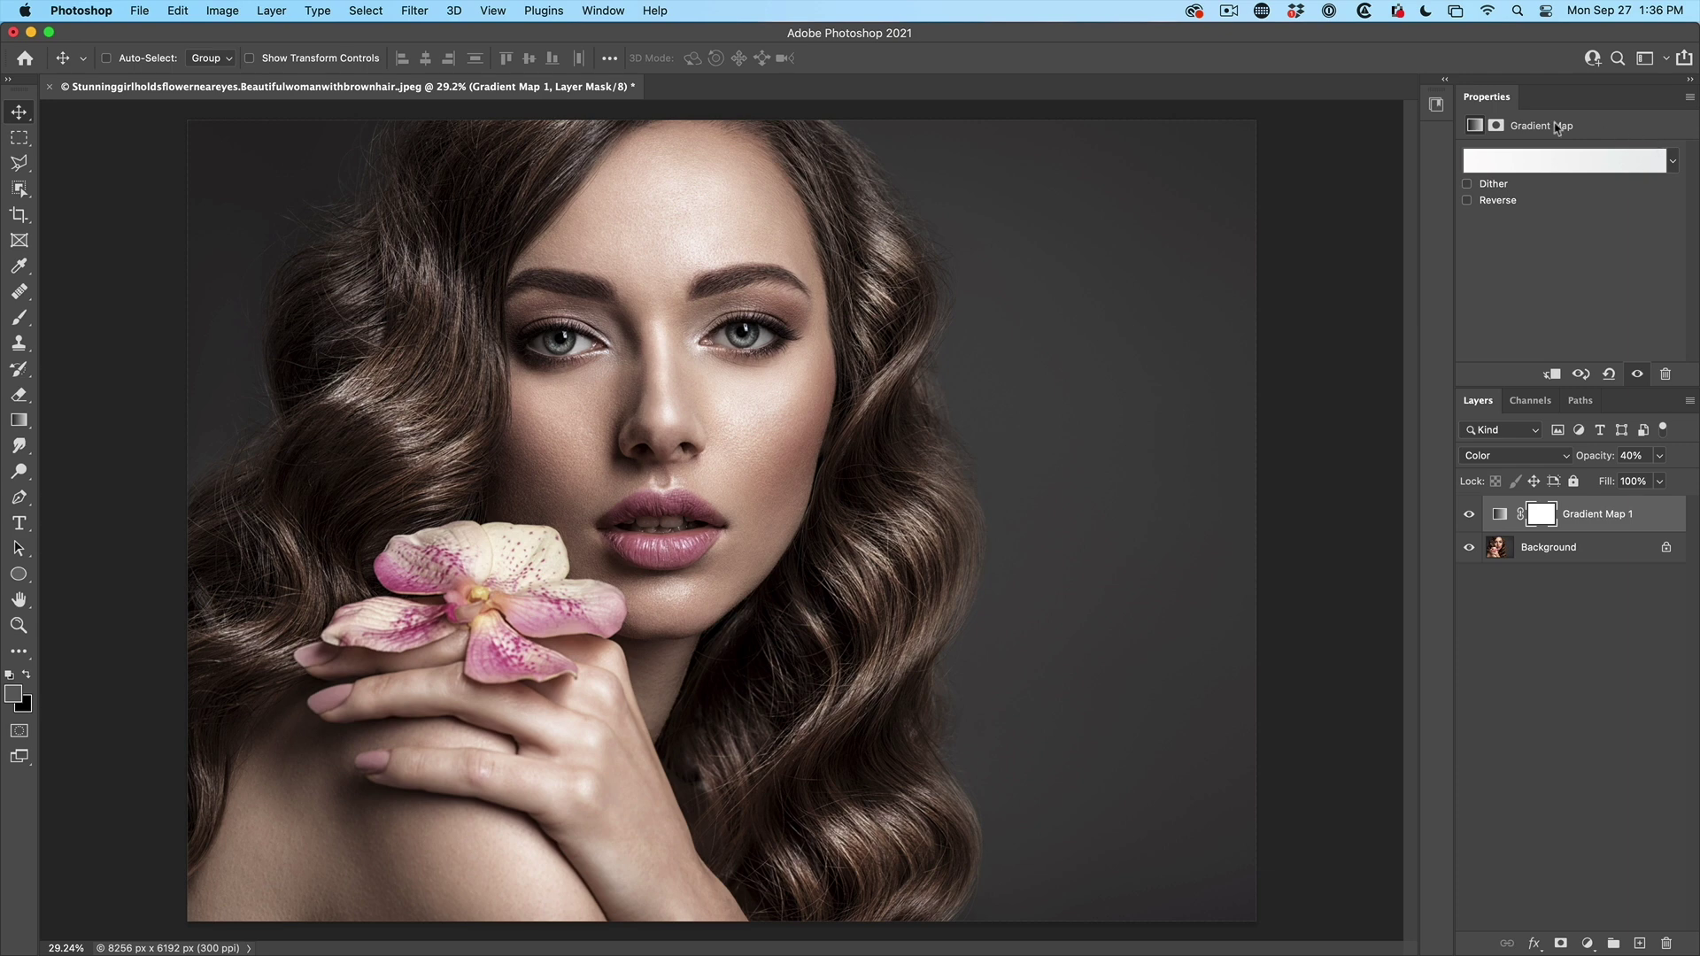
- Show the Gradients panel via Window and float it off the portrait's face
{"action": "left_click", "coordinate": [612, 9]}
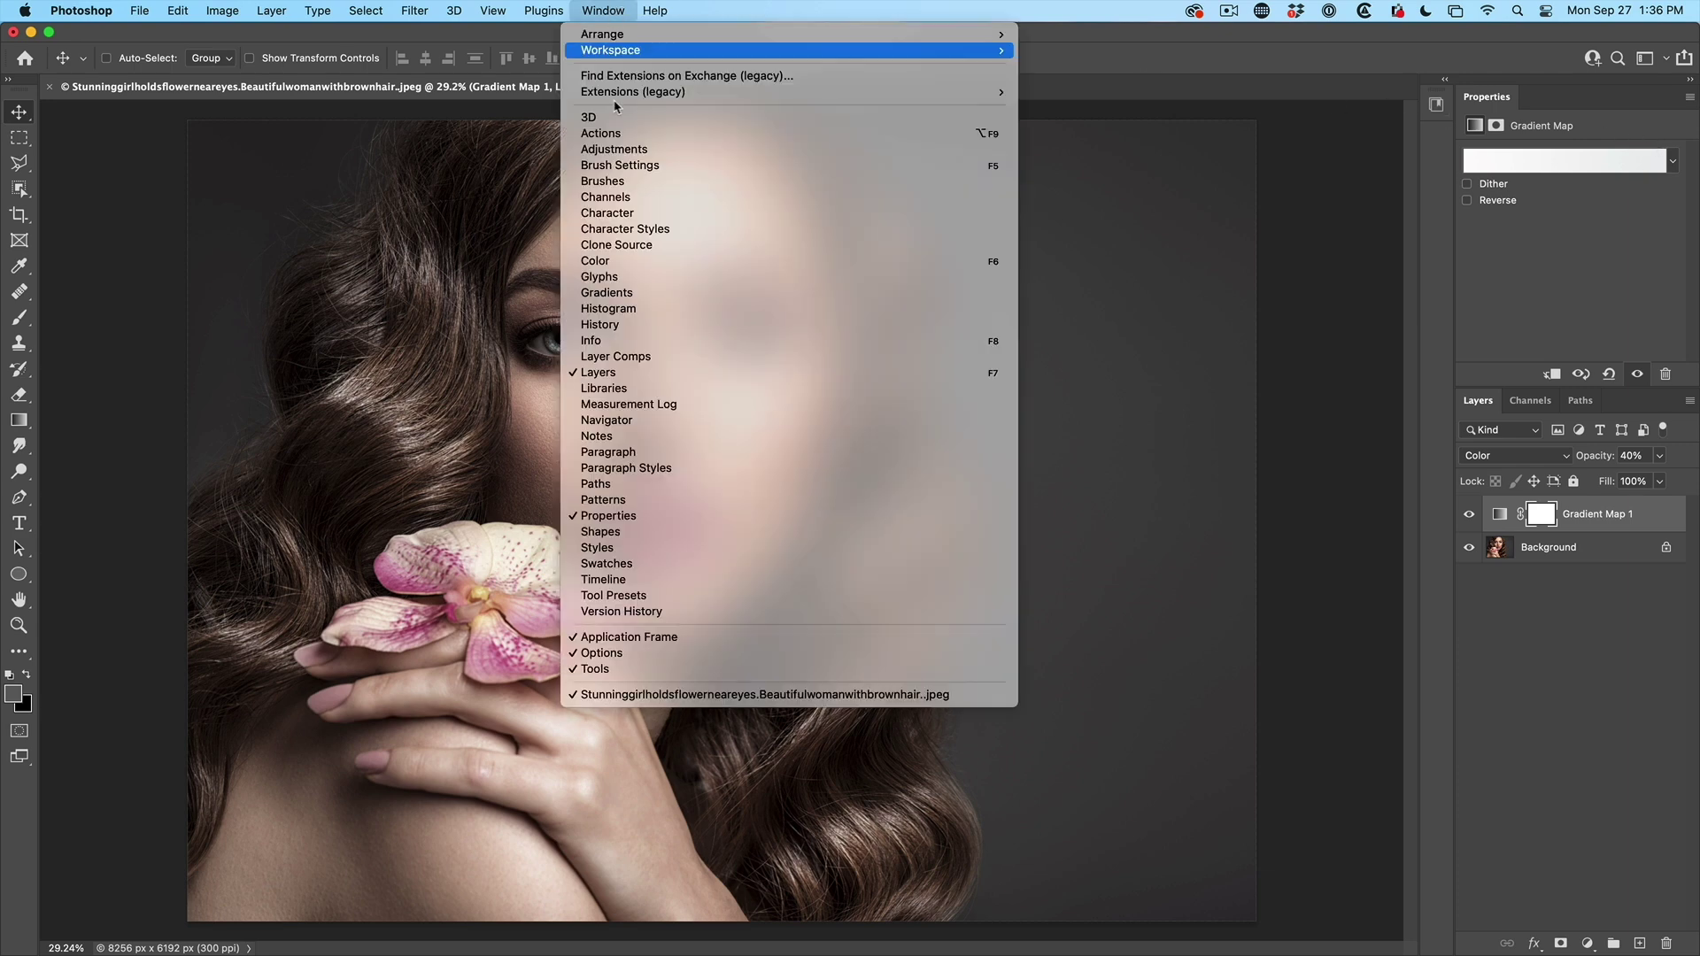
{"action": "left_click", "coordinate": [638, 293]}
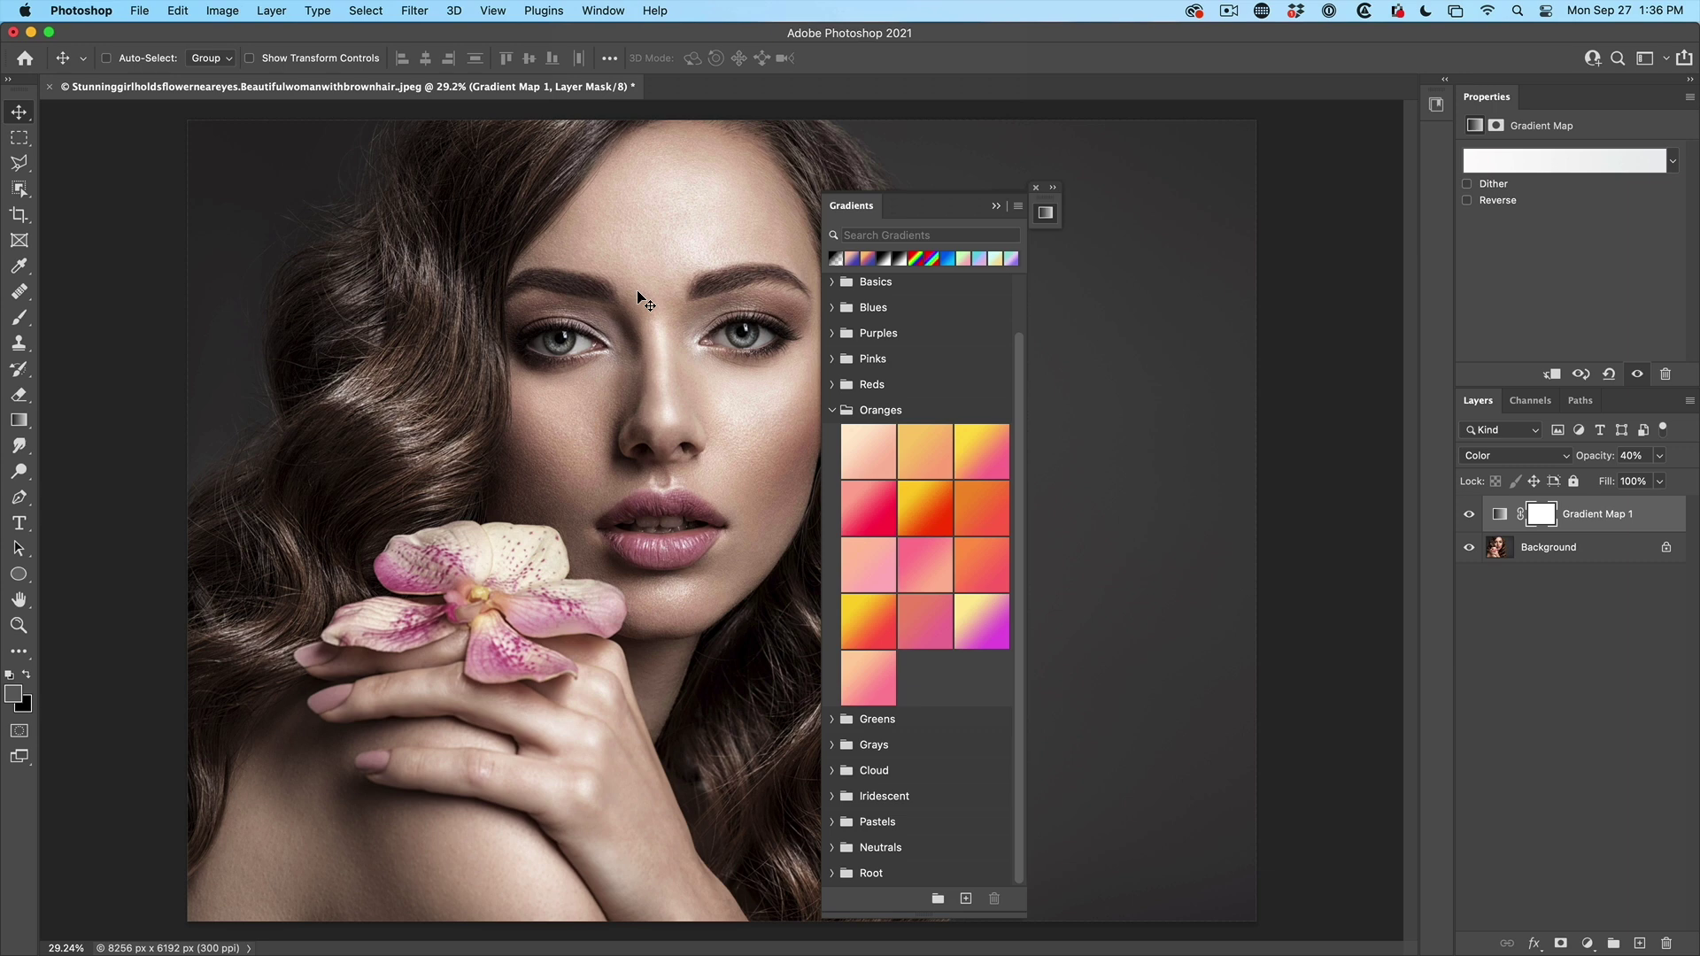
{"action": "left_click_drag", "start_coordinate": [835, 207], "coordinate": [1076, 156]}
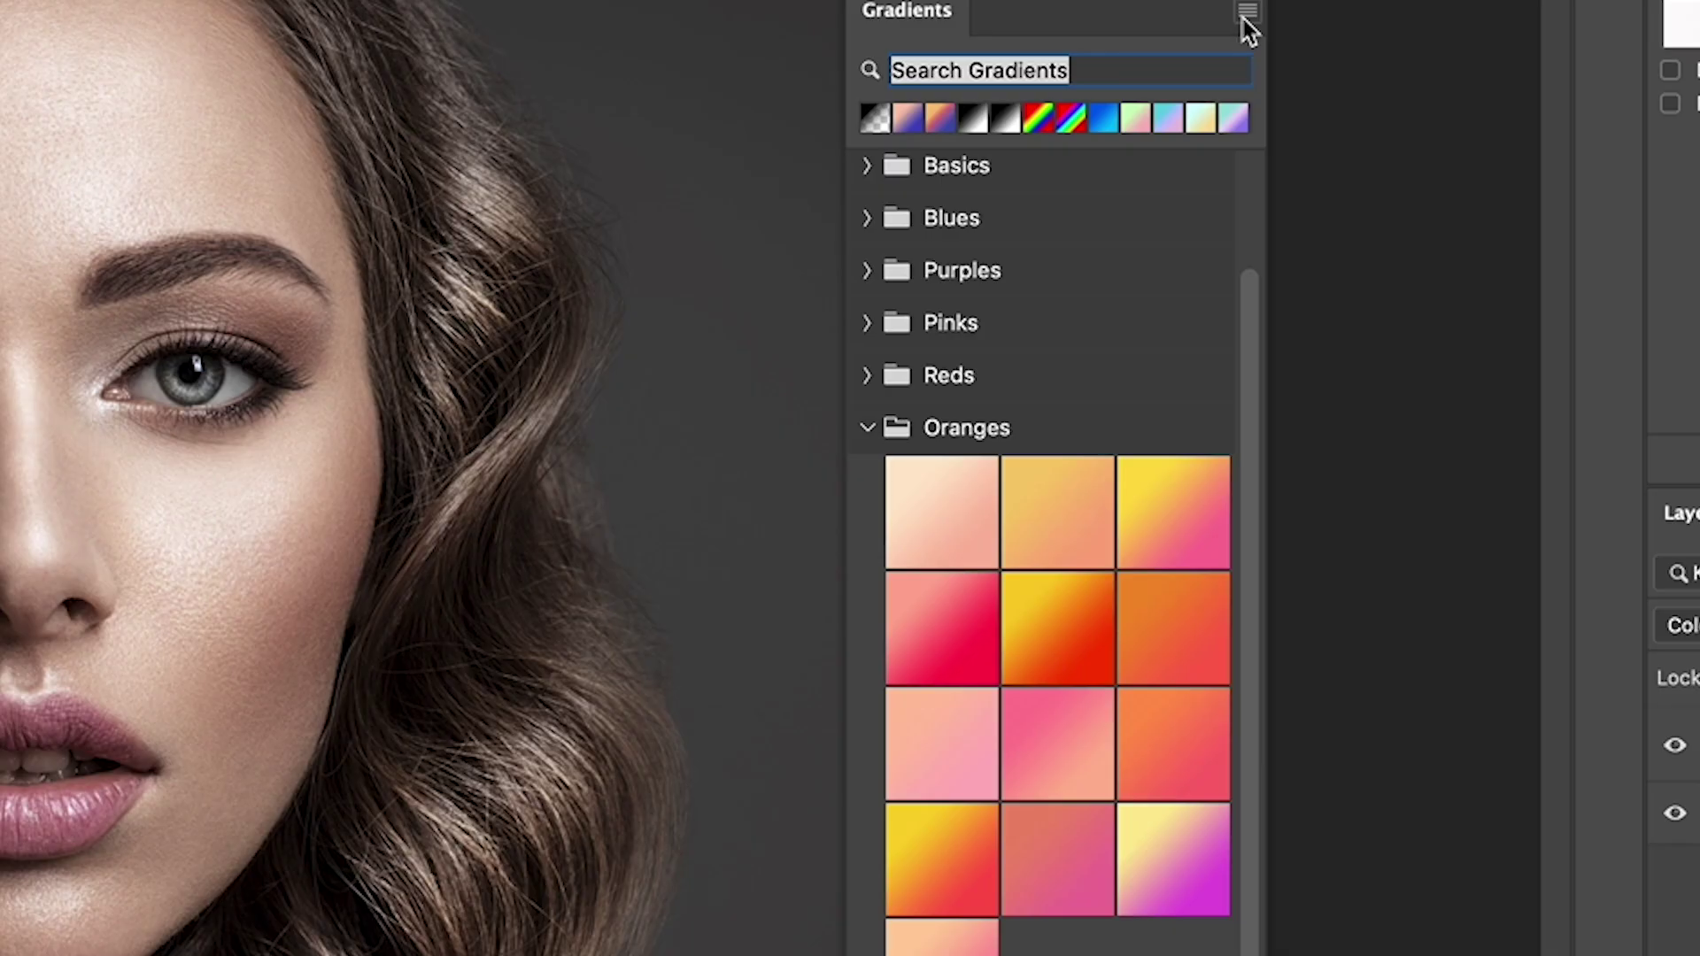
- Load the Legacy Gradients set and expand its folder to reveal Photographic Toning
{"action": "left_click", "coordinate": [1256, 159]}
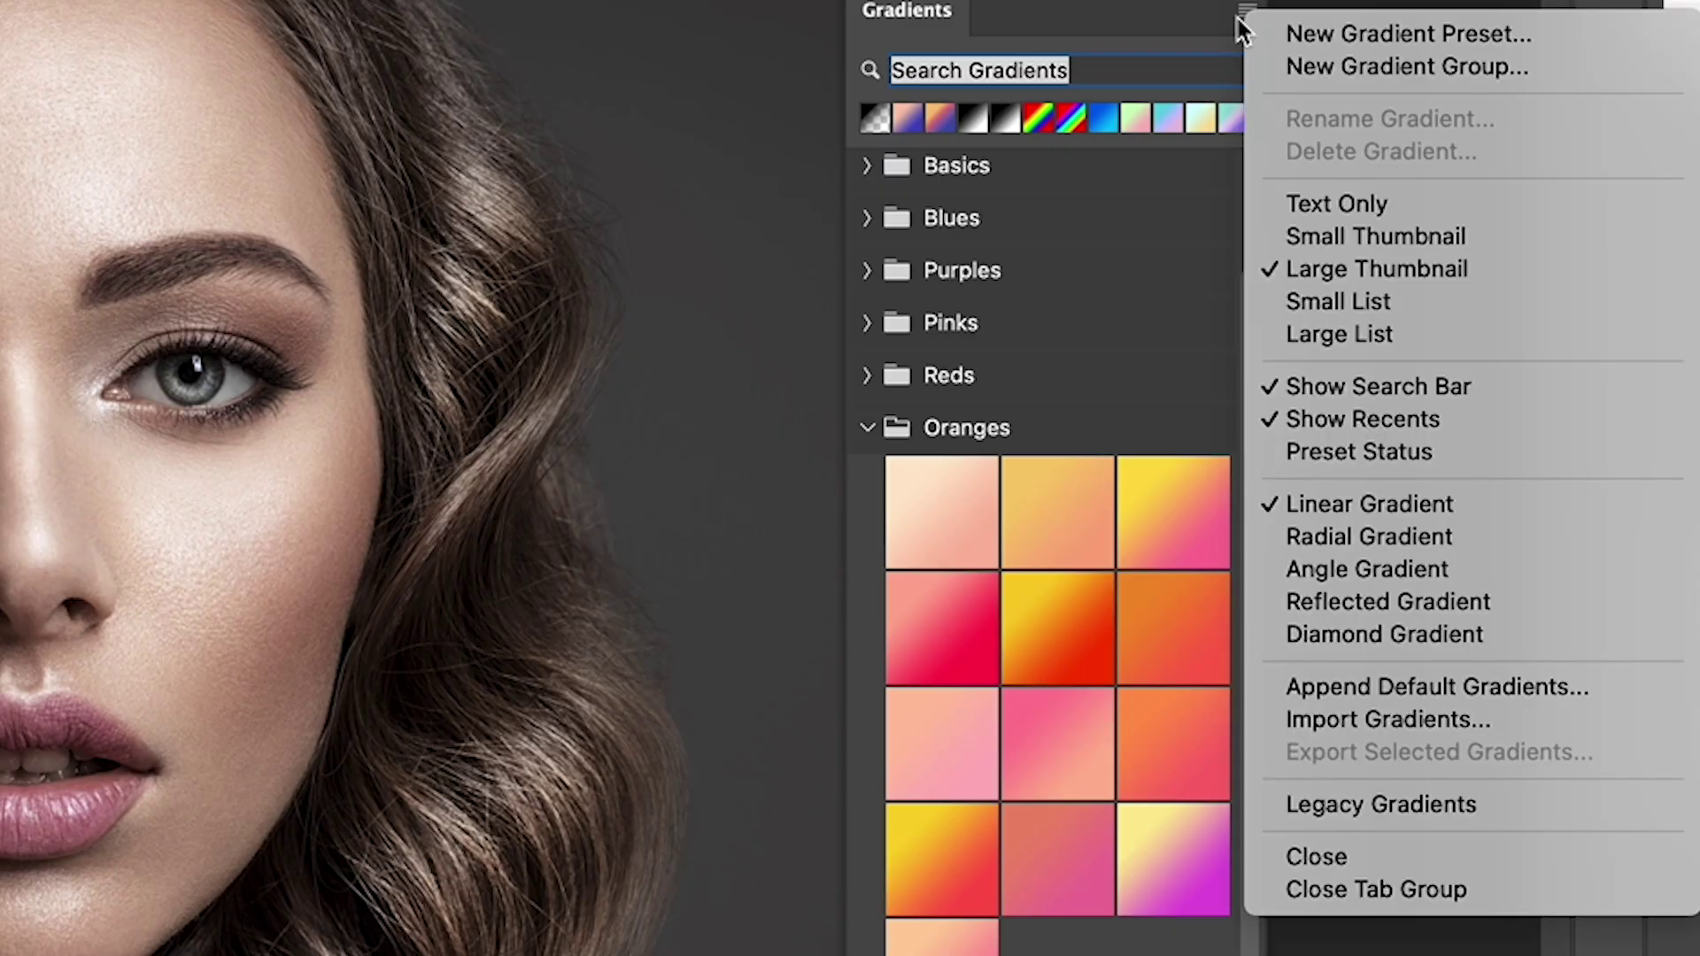
{"action": "left_click", "coordinate": [1475, 804]}
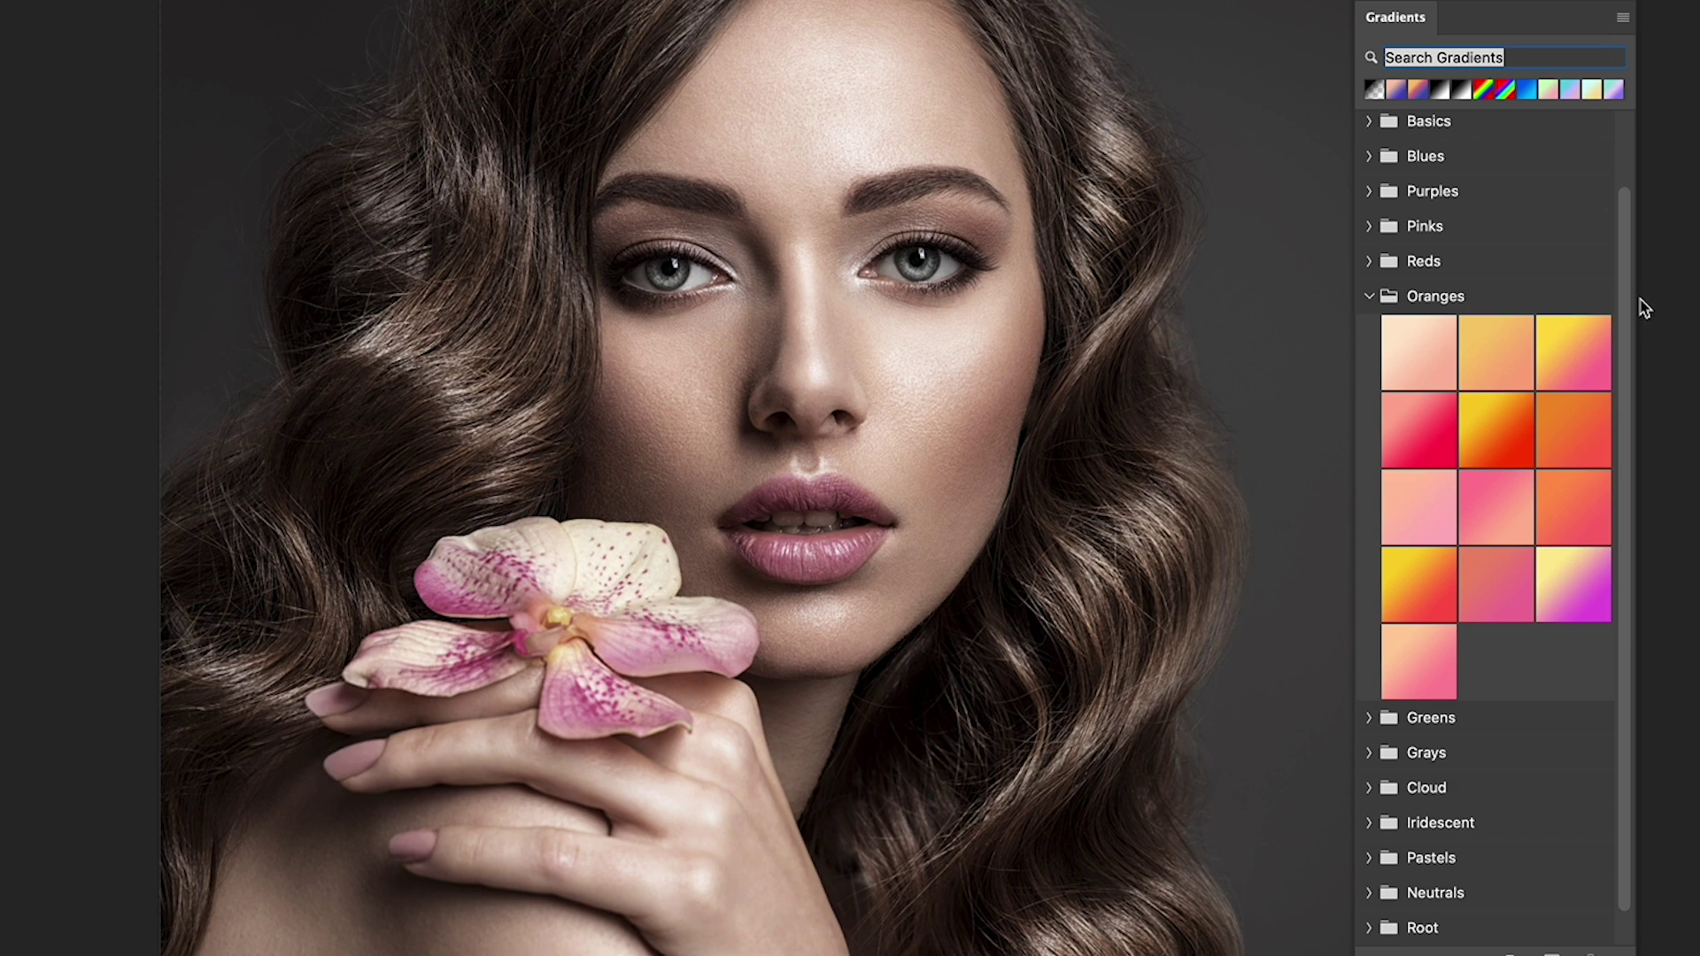
{"action": "scroll", "coordinate": [1627, 341], "scroll_direction": "down", "scroll_amount": 1}
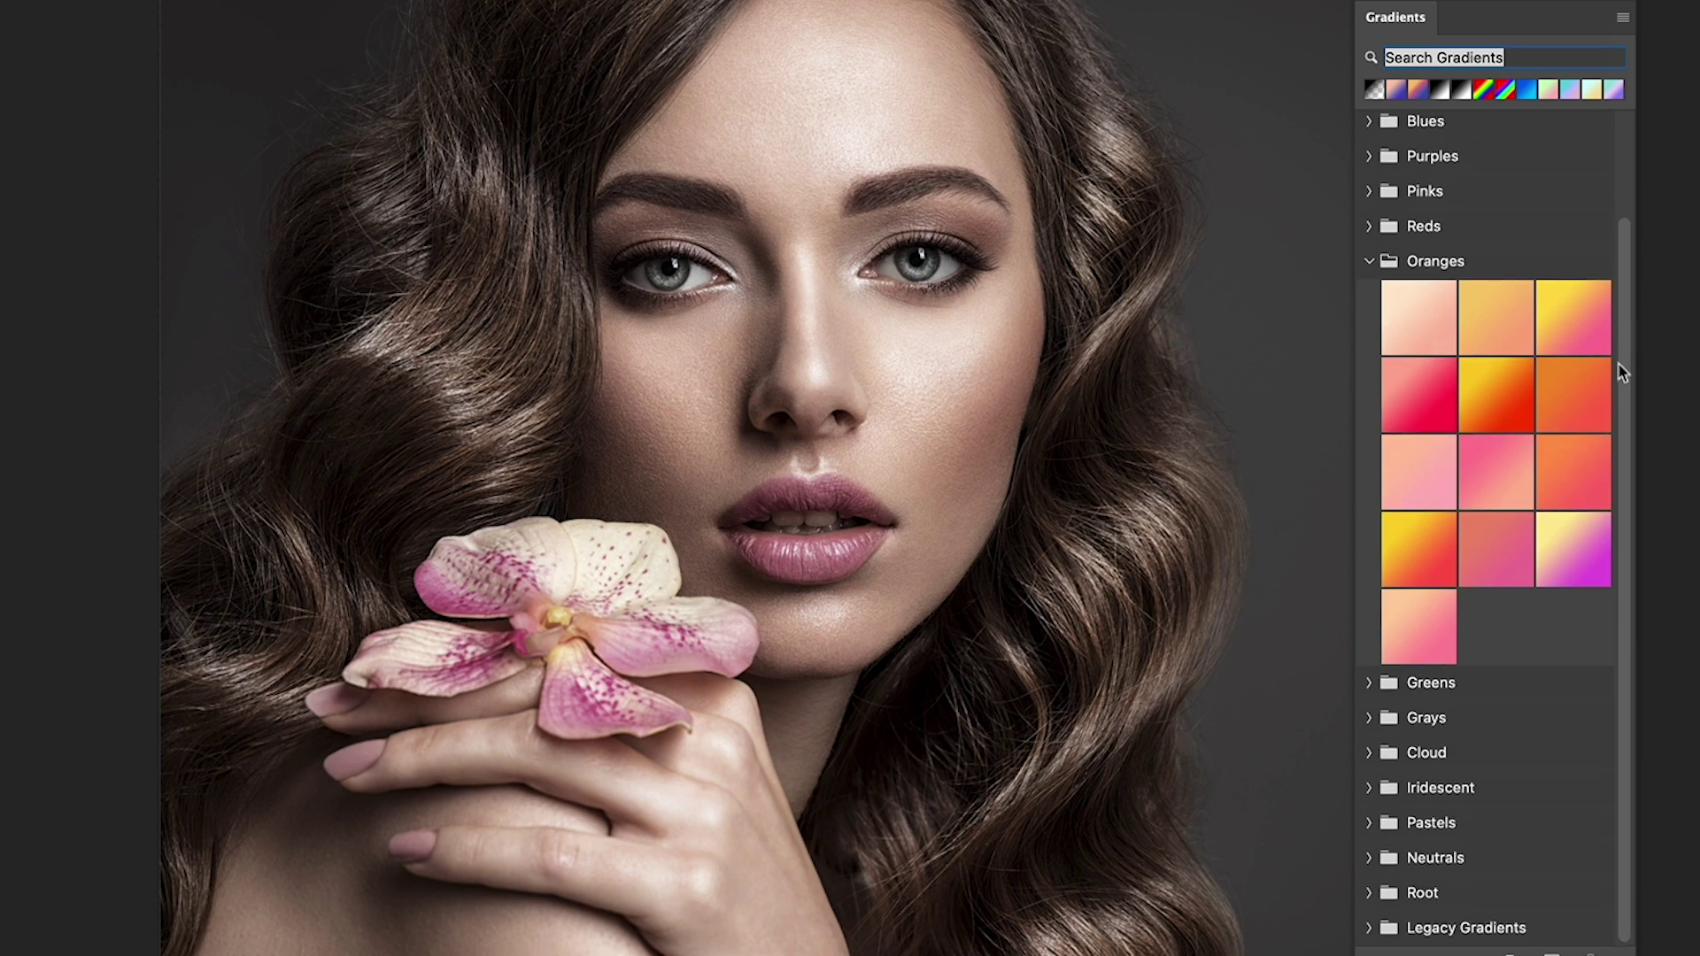
{"action": "left_click", "coordinate": [1371, 929]}
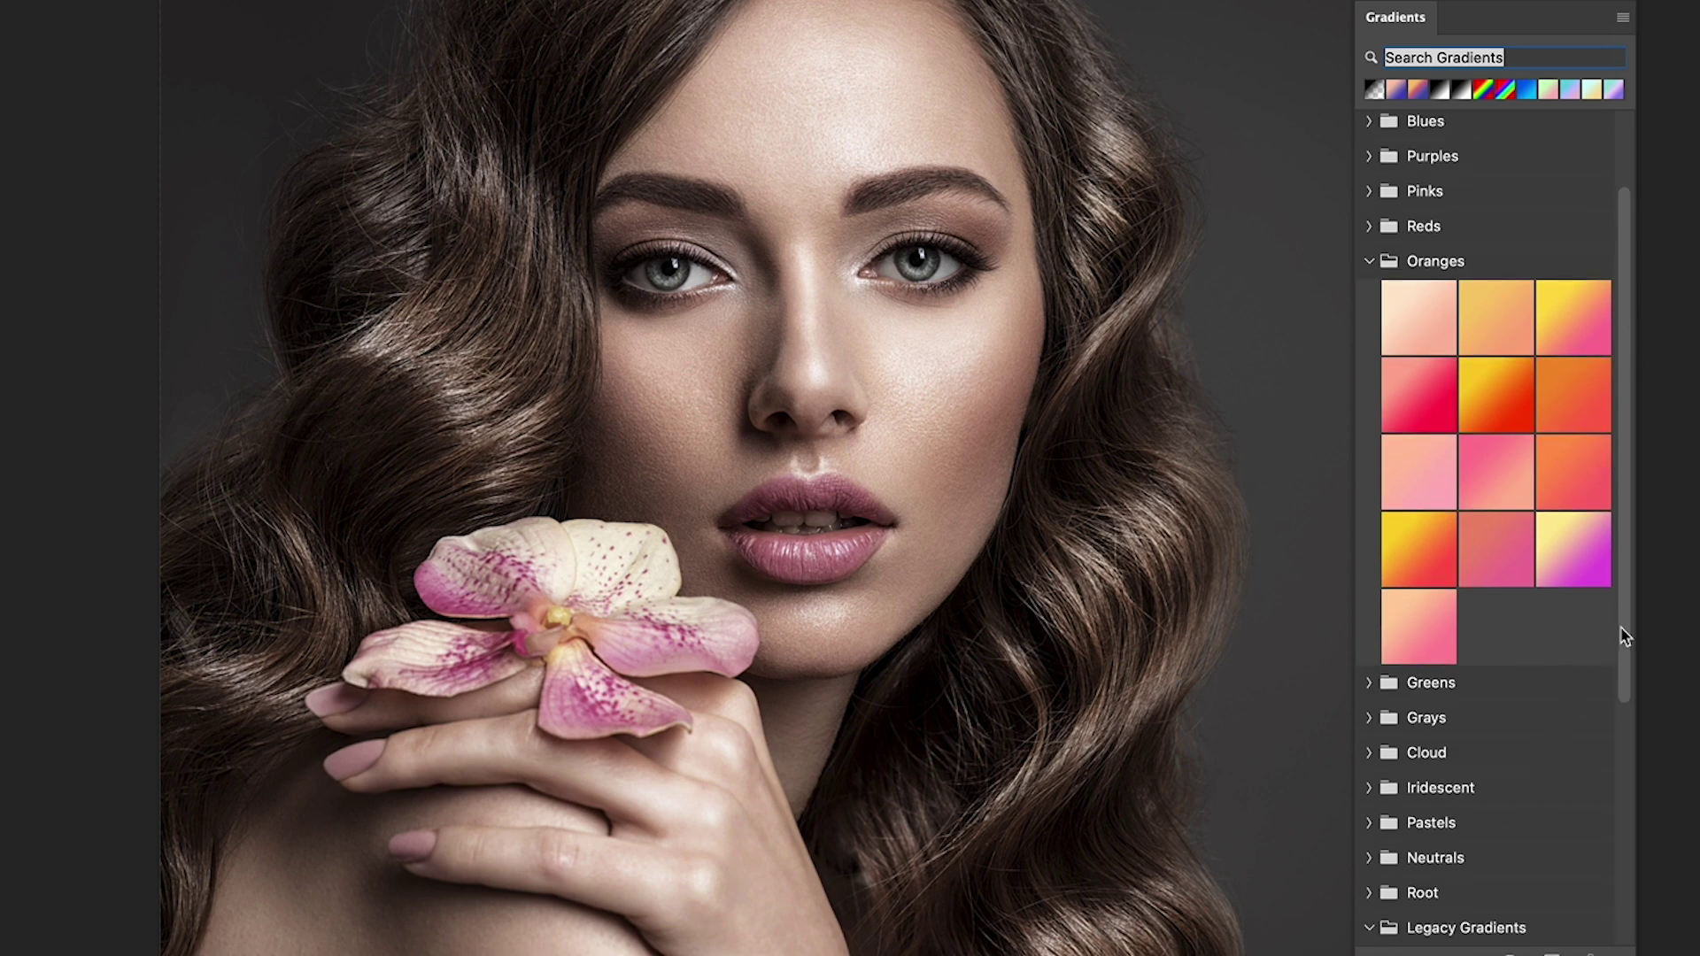
{"action": "left_click_drag", "start_coordinate": [1624, 636], "coordinate": [1620, 888]}
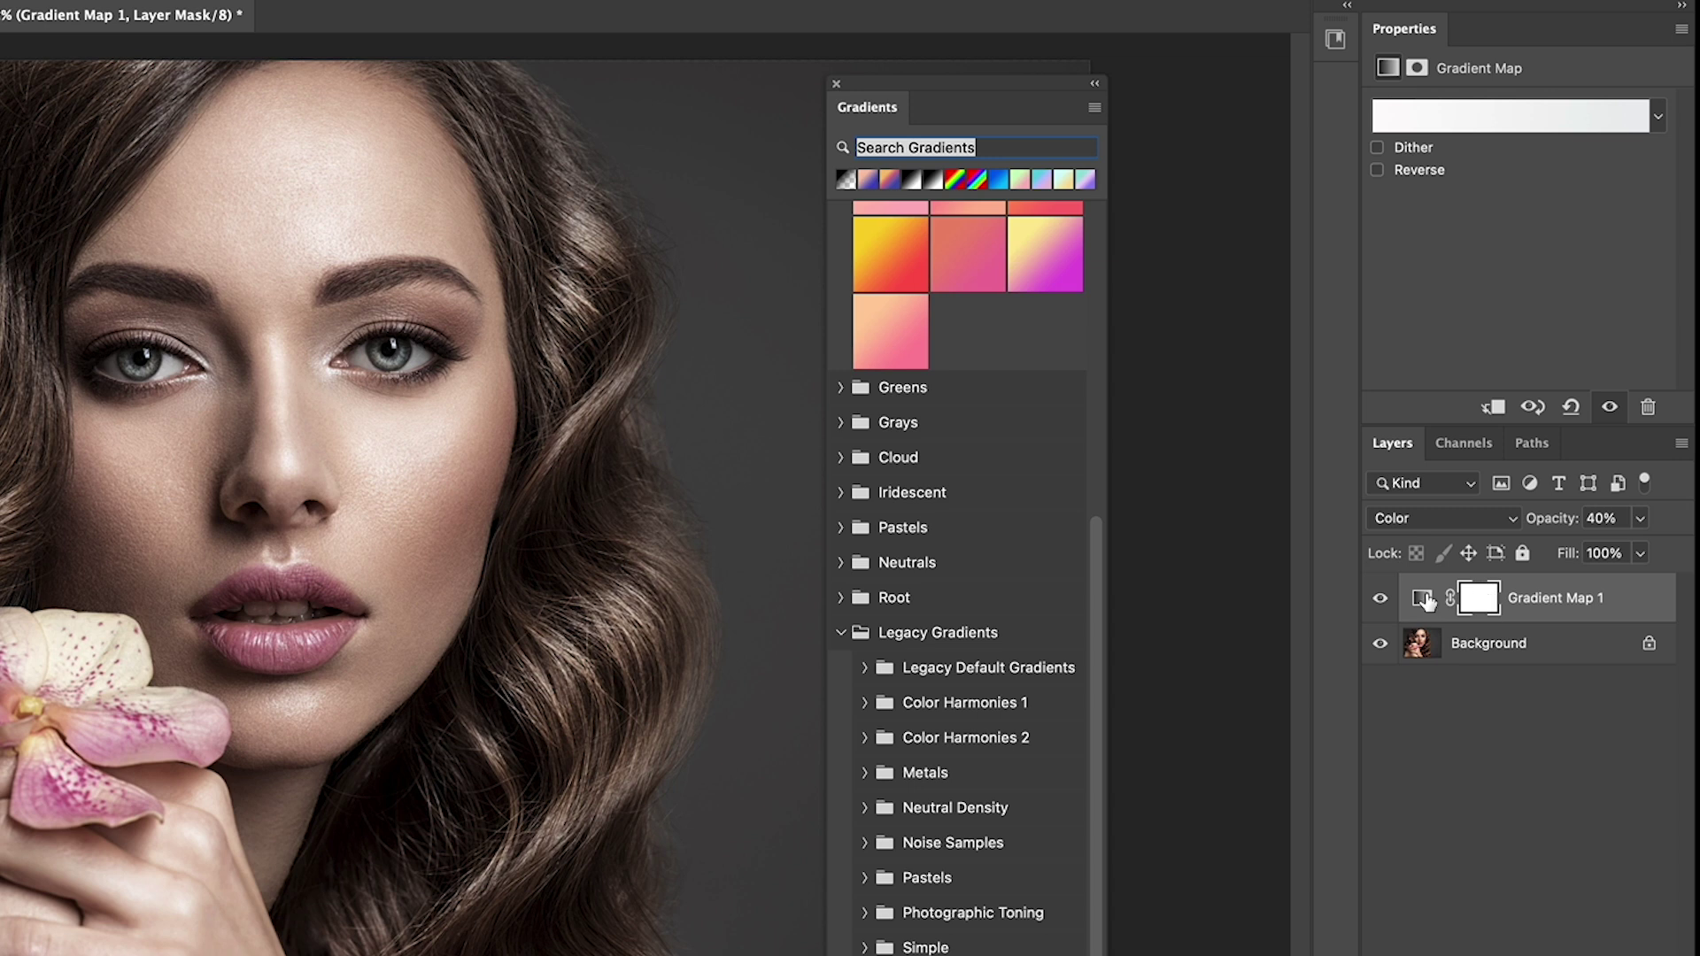
- Target the gradient map adjustment and expand Legacy Gradients > Photographic Toning in its preset picker
{"action": "left_click", "coordinate": [1423, 600]}
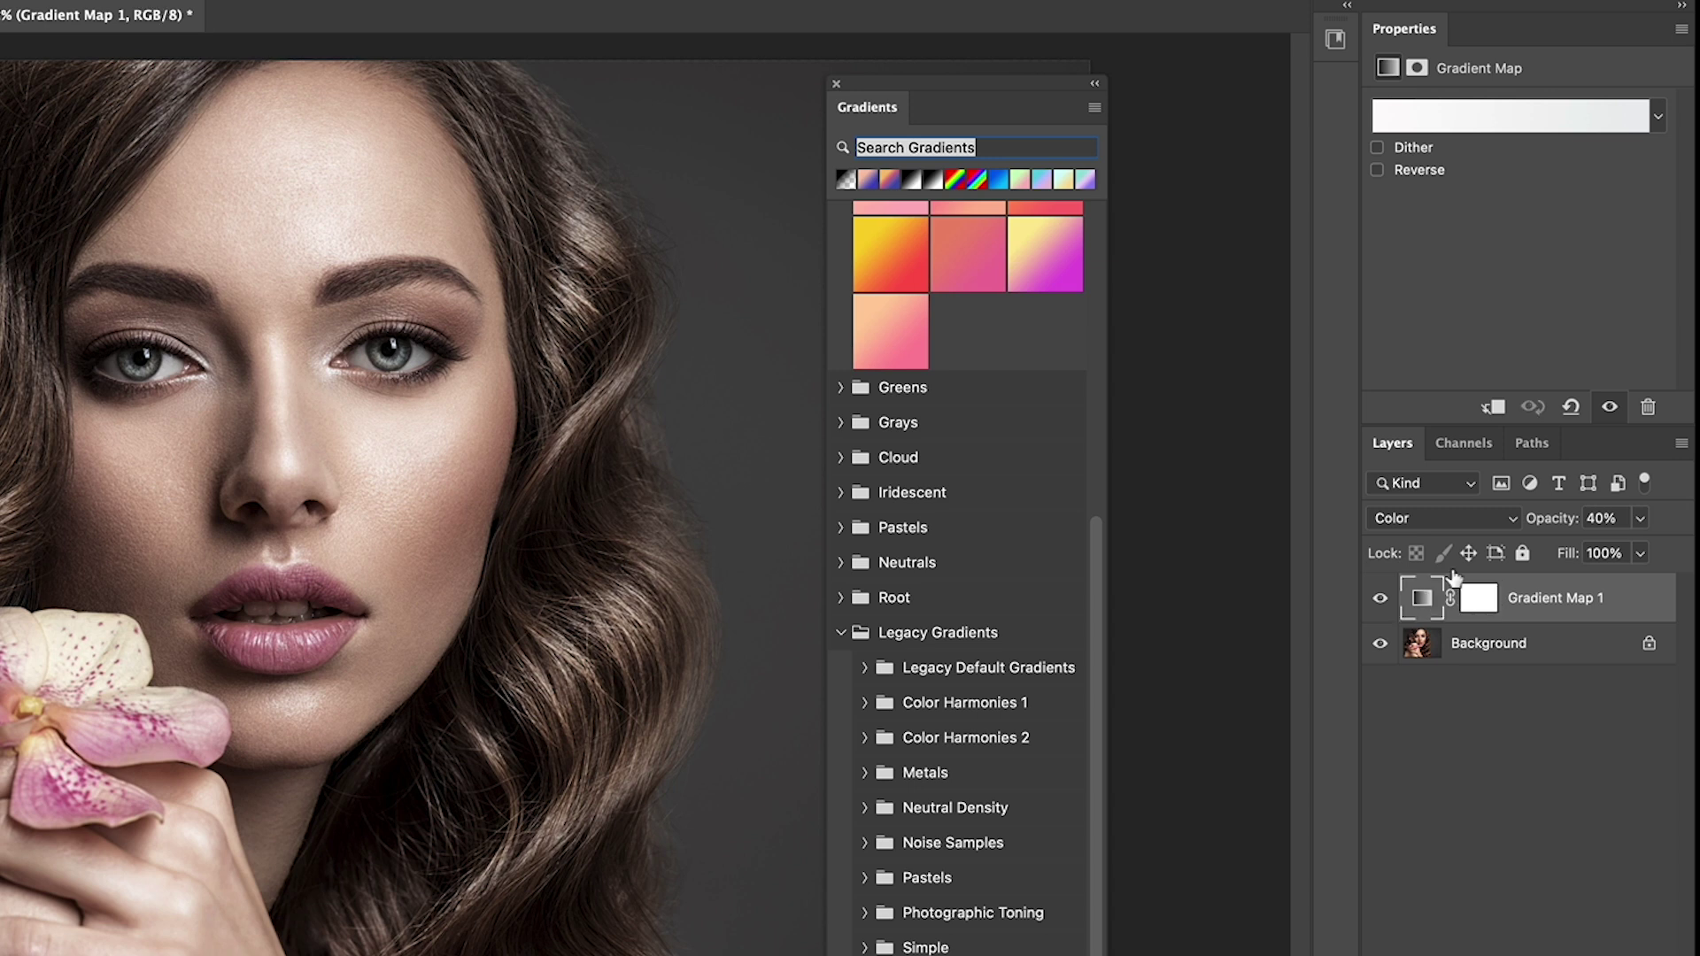
{"action": "left_click", "coordinate": [1659, 117]}
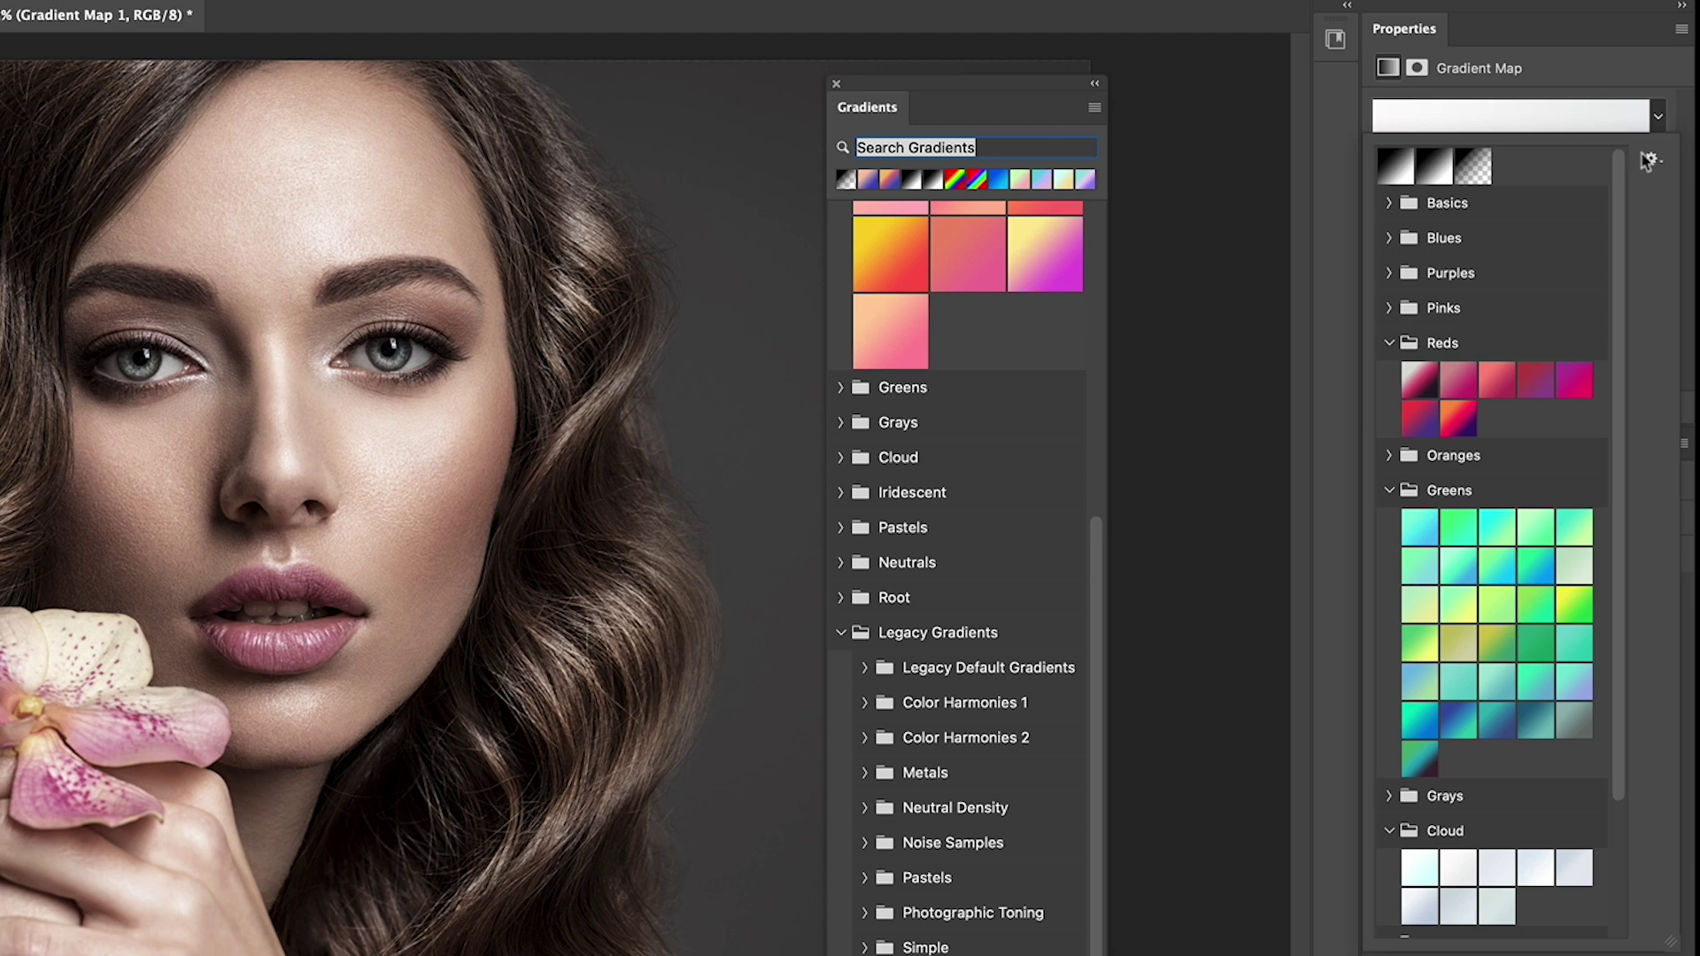
{"action": "scroll", "coordinate": [1616, 199], "scroll_direction": "down", "scroll_amount": 3}
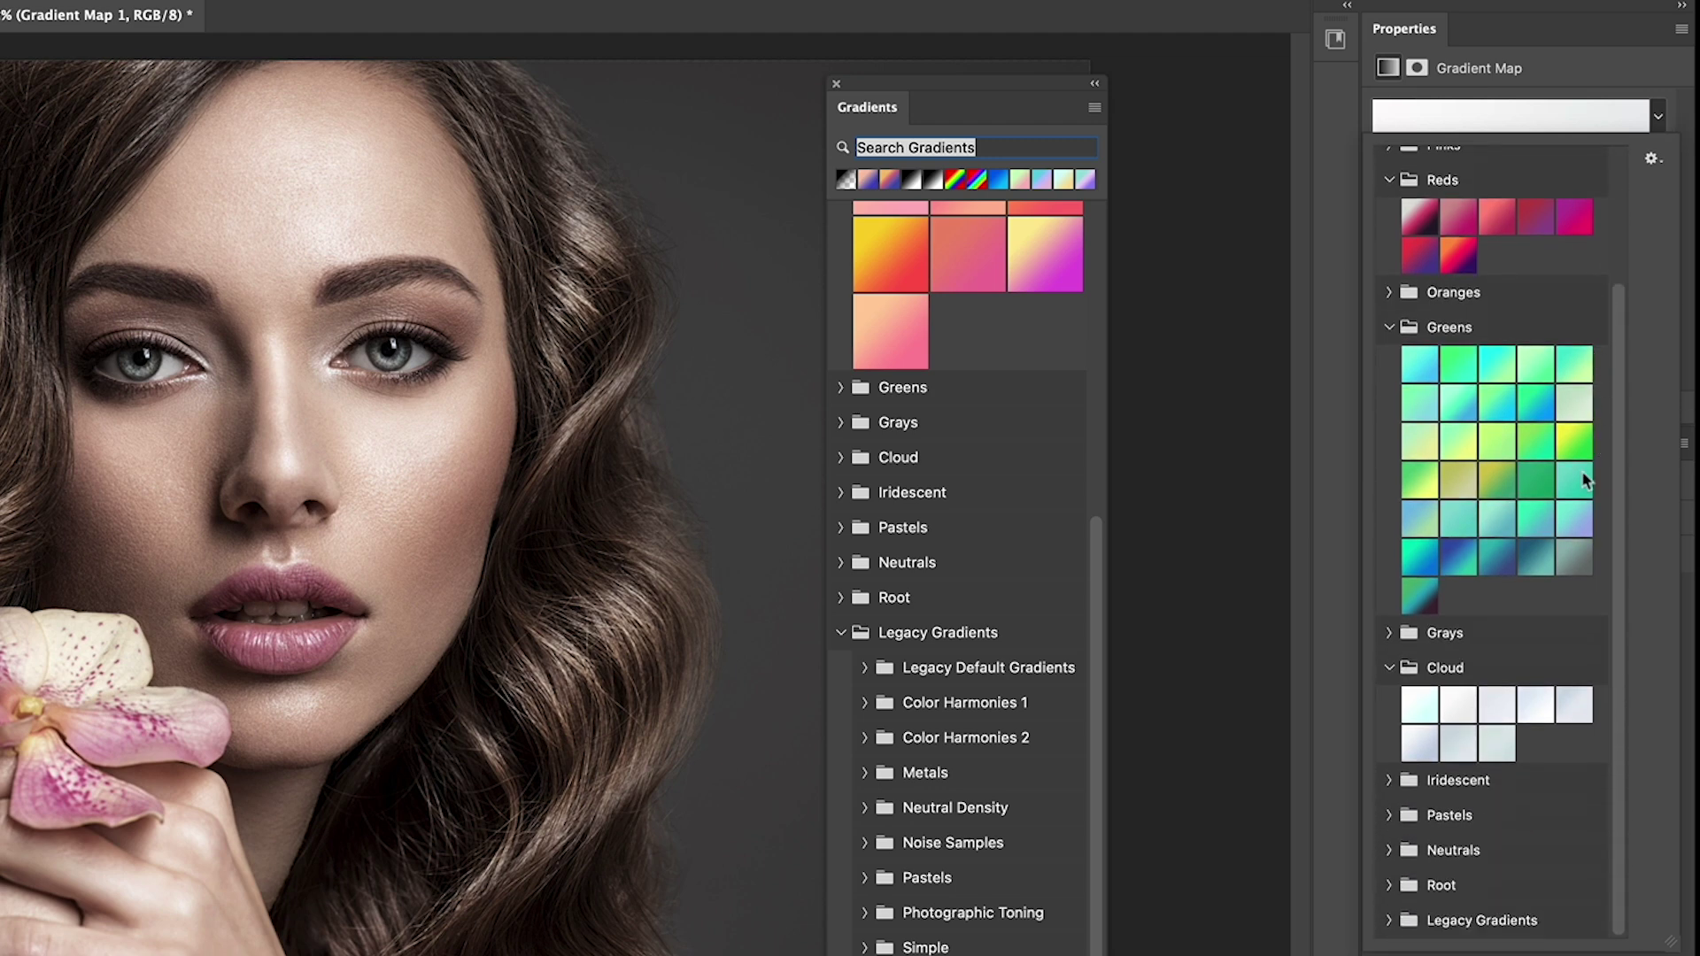
{"action": "left_click", "coordinate": [1386, 921]}
{"action": "scroll", "coordinate": [1435, 797], "scroll_direction": "down", "scroll_amount": 7}
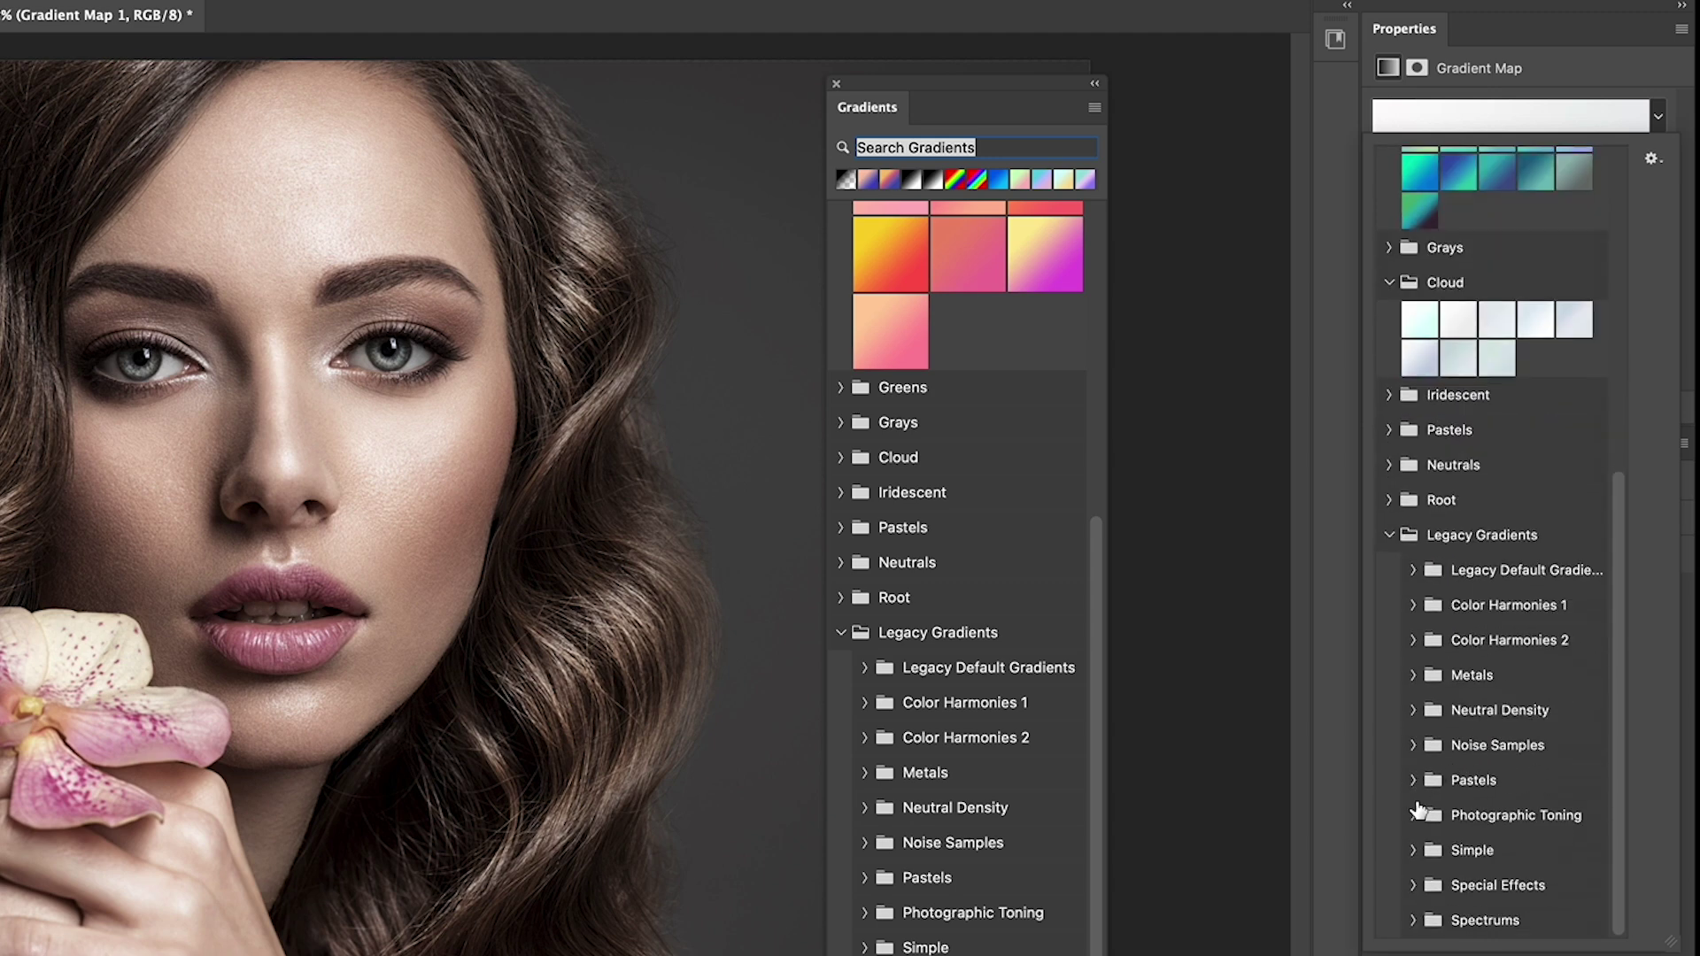
{"action": "left_click", "coordinate": [1413, 815]}
{"action": "scroll", "coordinate": [1528, 725], "scroll_direction": "down", "scroll_amount": 5}
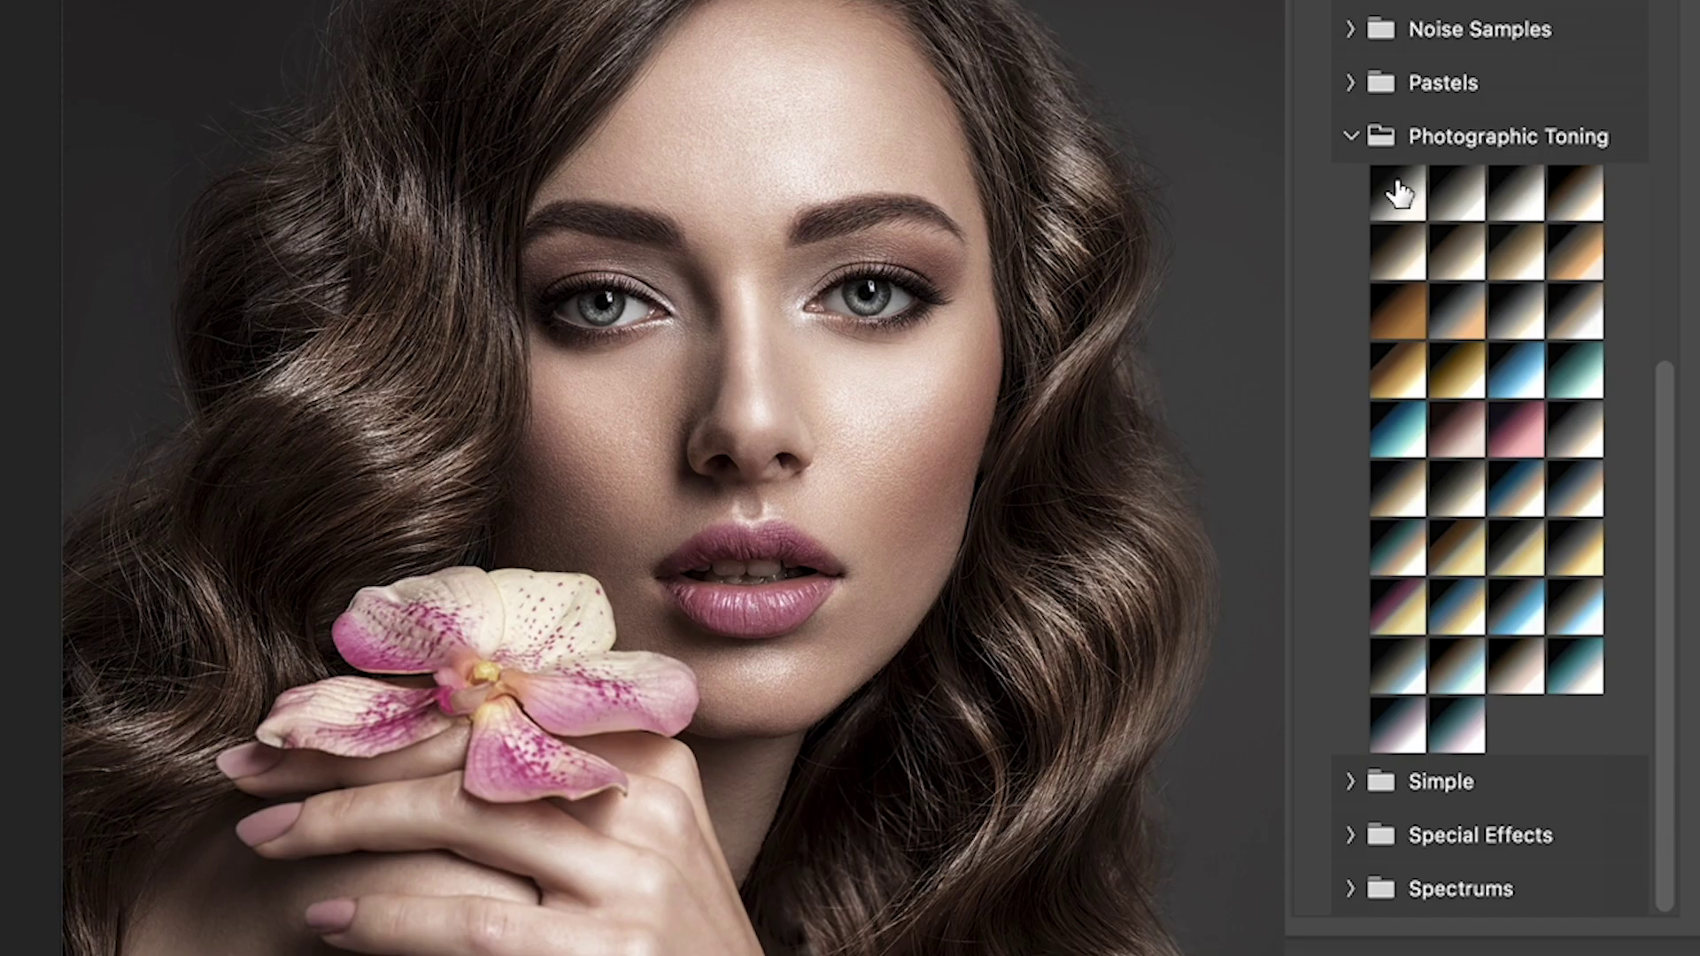
- Preview brown, warm brown, cool grey and teal toning gradients, settling on the teal swatch
{"action": "left_click", "coordinate": [1442, 459]}
{"action": "left_click", "coordinate": [1396, 308]}
{"action": "left_click", "coordinate": [1403, 417]}
{"action": "left_click", "coordinate": [1457, 471]}
{"action": "left_click", "coordinate": [1519, 606]}
{"action": "left_click", "coordinate": [1583, 670]}
{"action": "left_click", "coordinate": [1575, 368]}
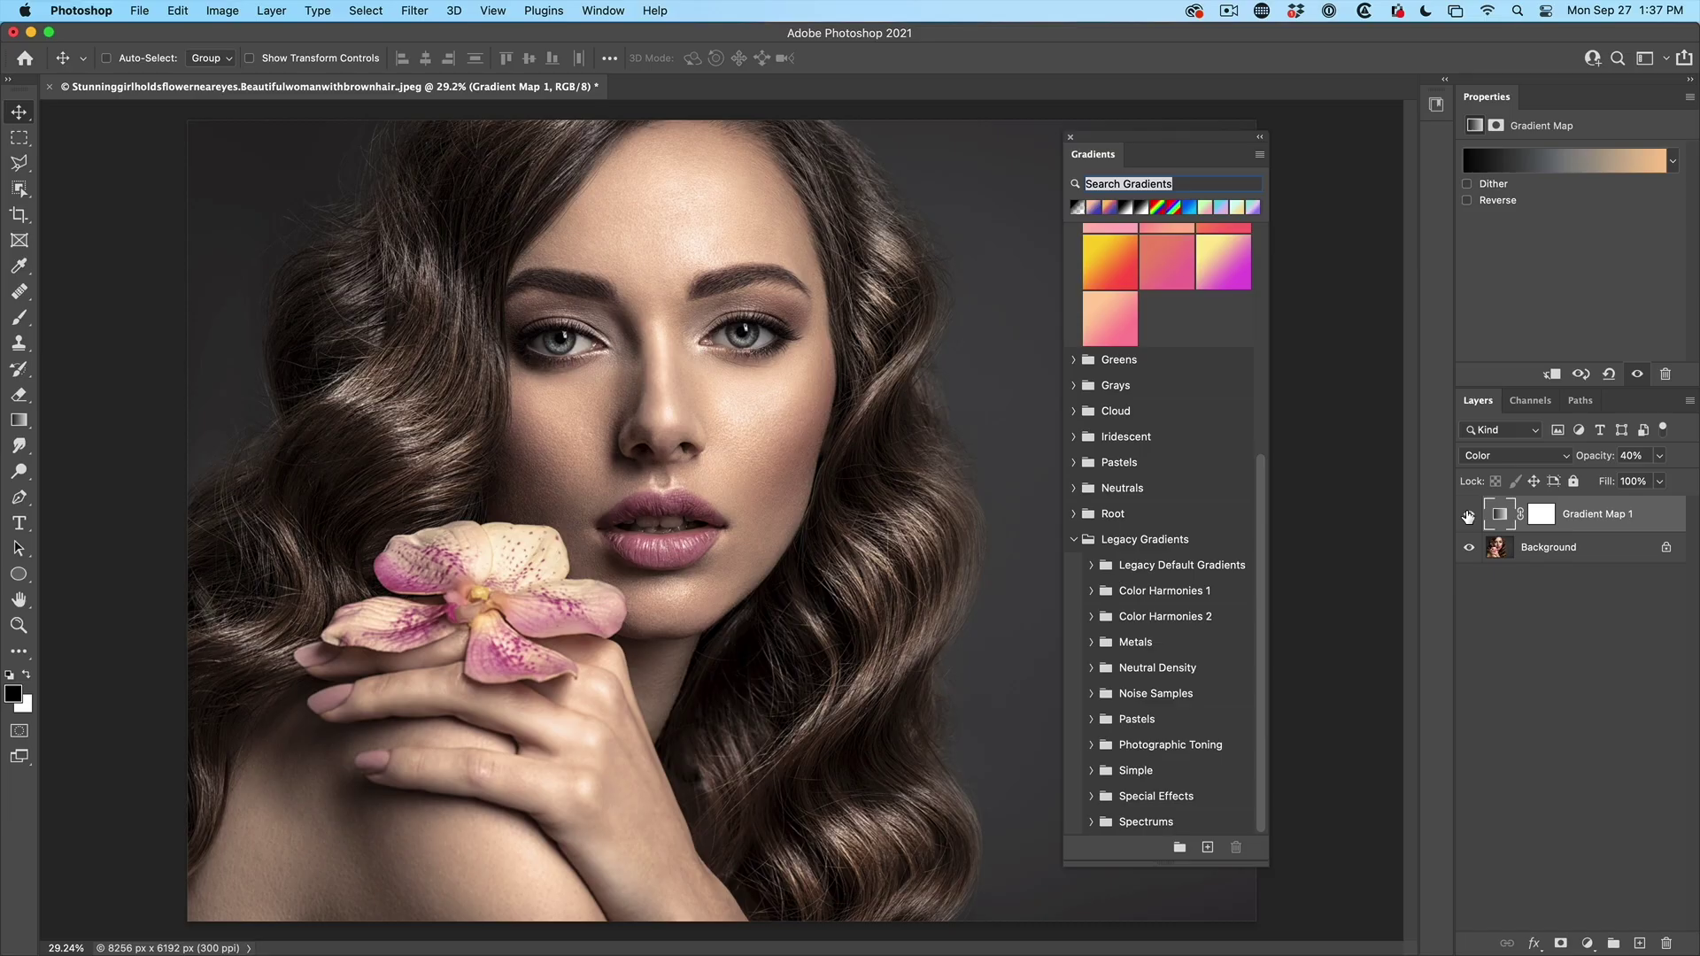
- Hide Gradient Map 1, target Background, and drag a Photographic Toning swatch on as Gradient Fill 1
{"action": "left_click", "coordinate": [1637, 374]}
{"action": "left_click", "coordinate": [1594, 551]}
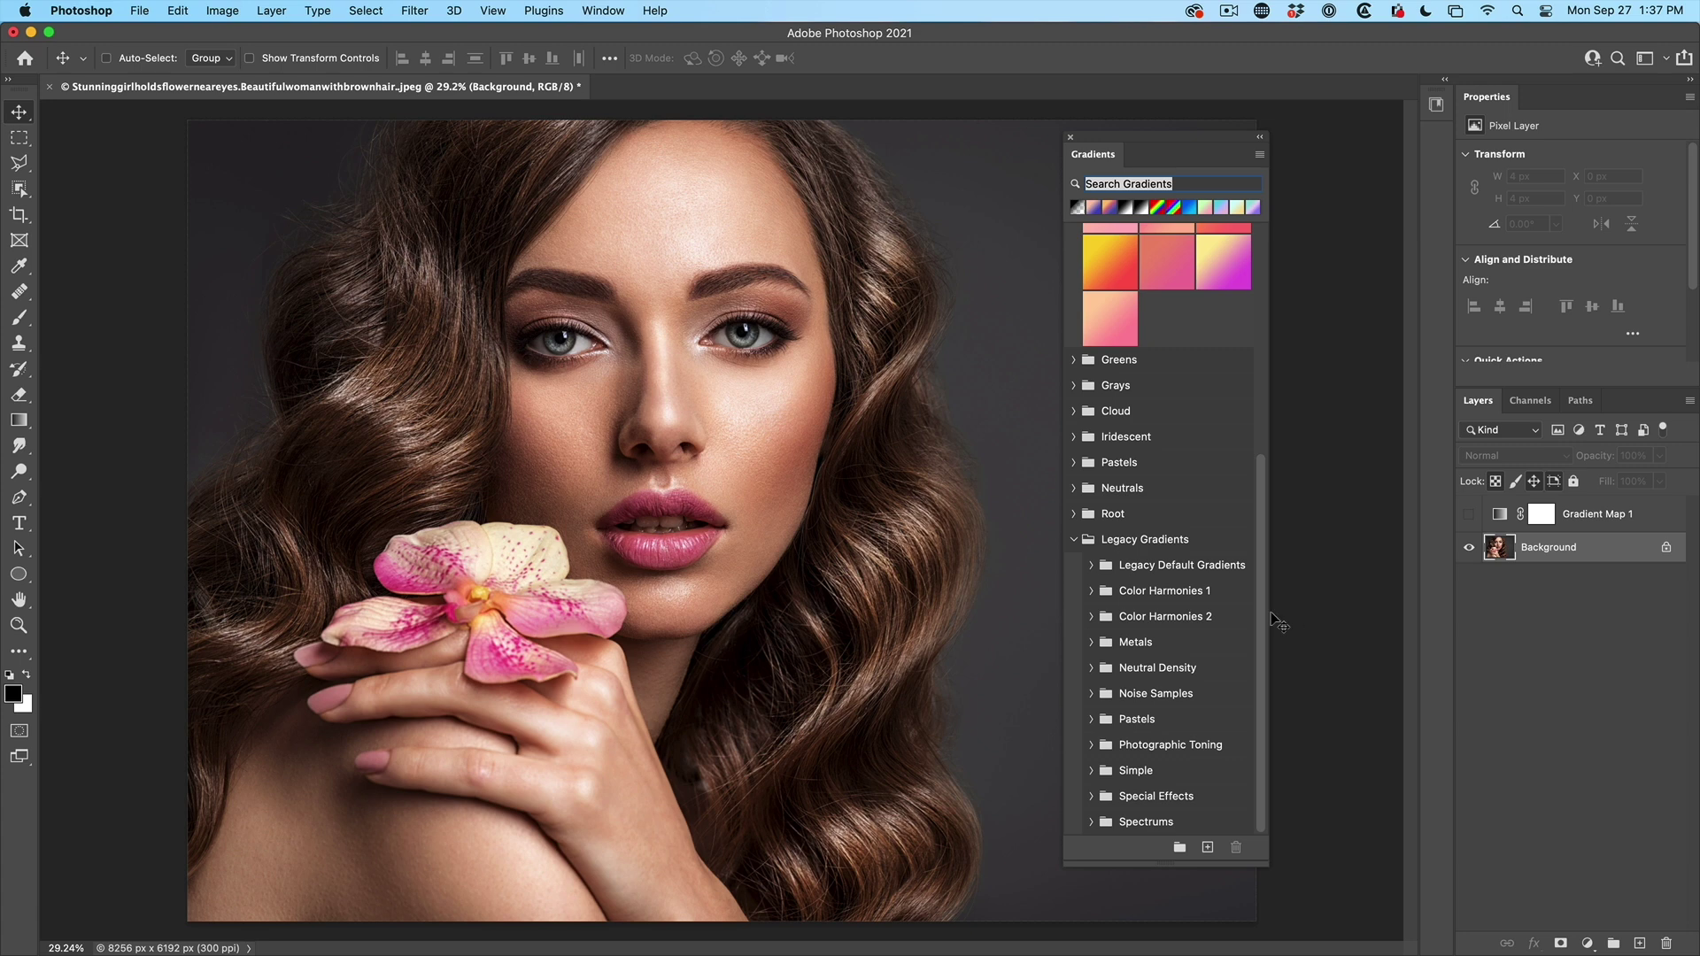
{"action": "left_click", "coordinate": [1092, 745]}
{"action": "scroll", "coordinate": [1195, 664], "scroll_direction": "down", "scroll_amount": 5}
{"action": "scroll", "coordinate": [1202, 673], "scroll_direction": "down", "scroll_amount": 2}
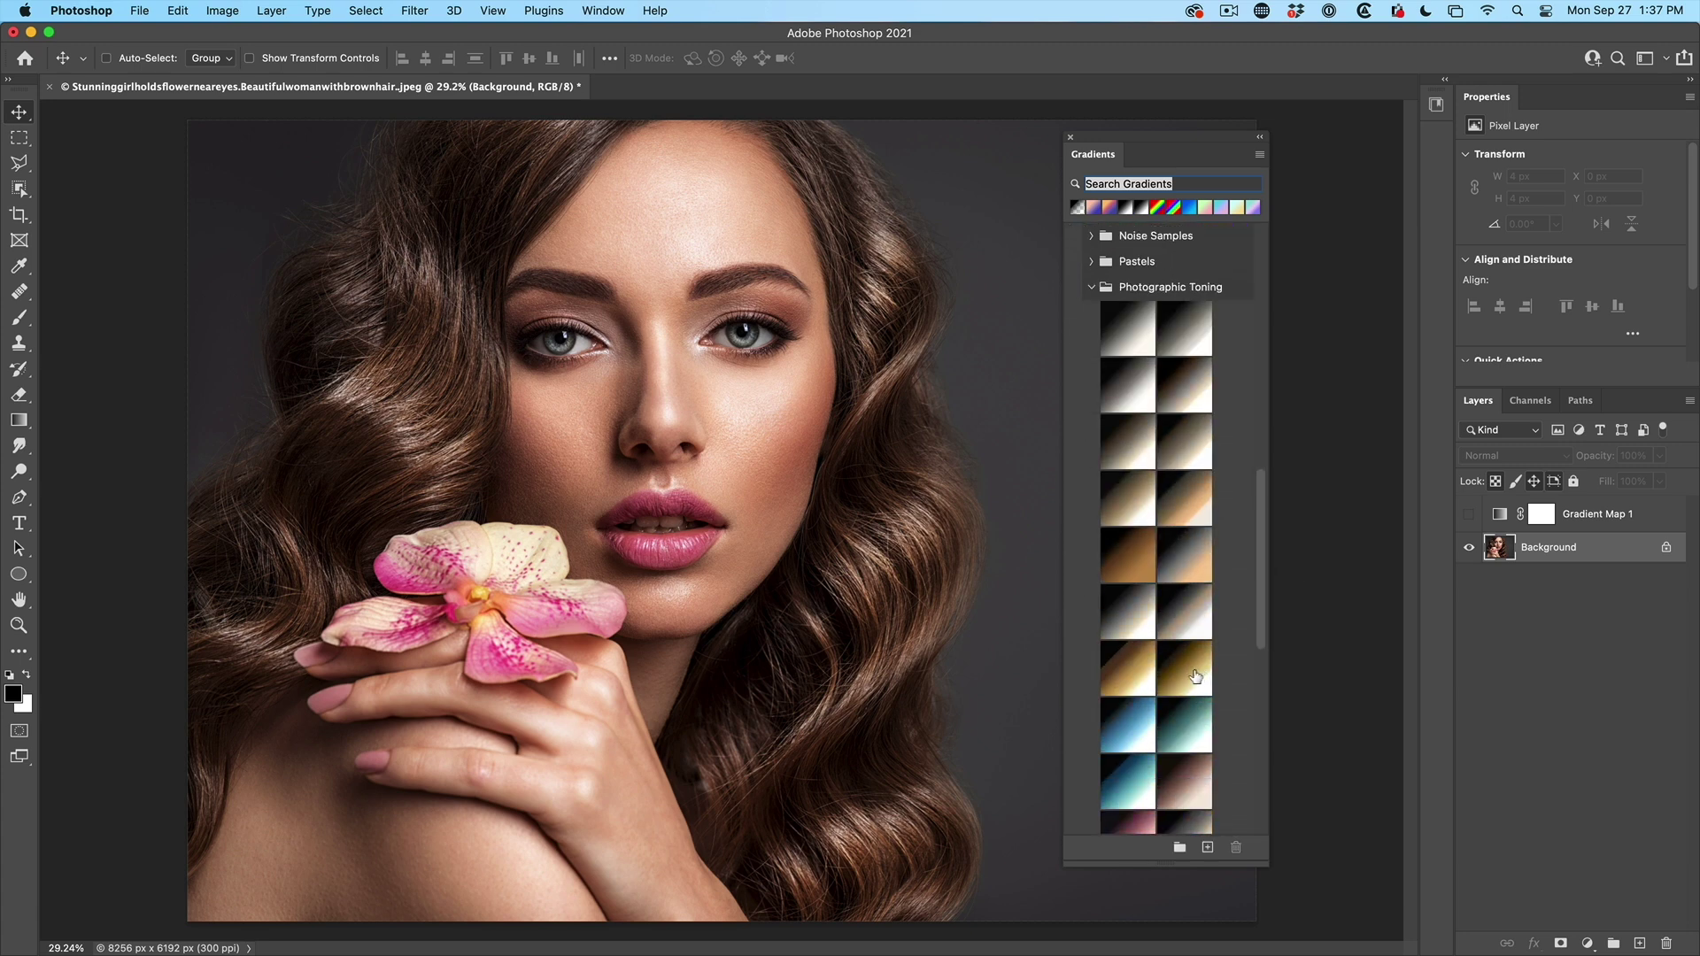
{"action": "left_click_drag", "start_coordinate": [1174, 595], "coordinate": [726, 390]}
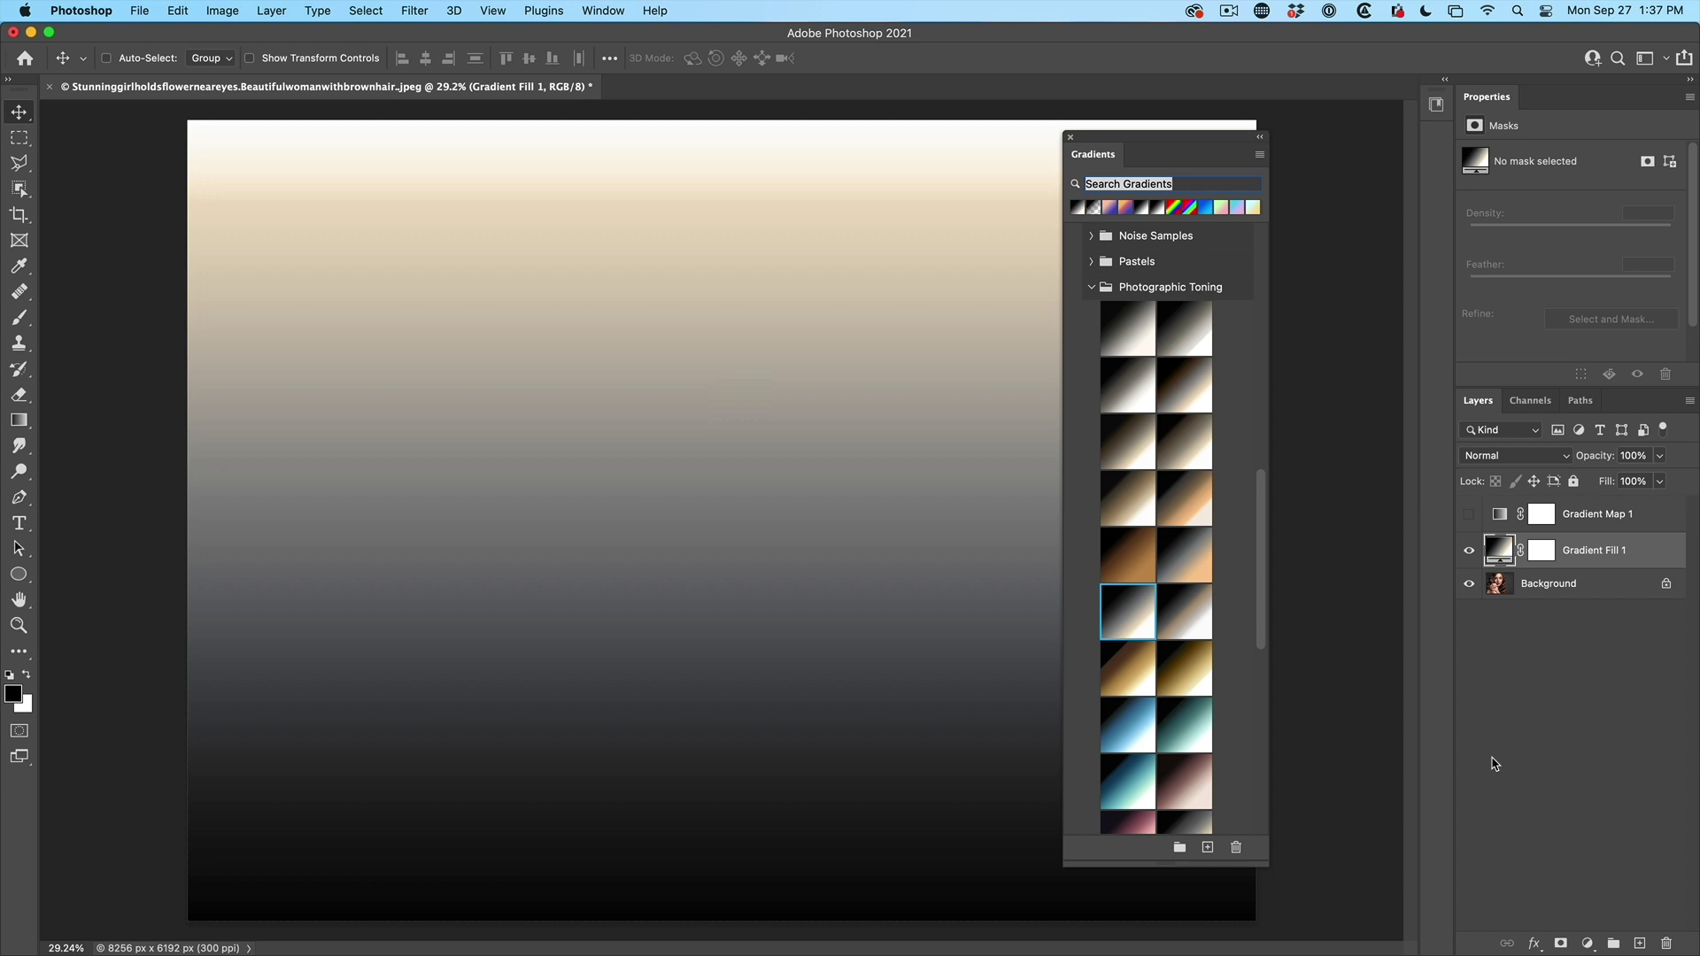
- Set Gradient Fill 1 to Color blend mode and scrub its opacity down to 47%
{"action": "left_click", "coordinate": [1539, 458]}
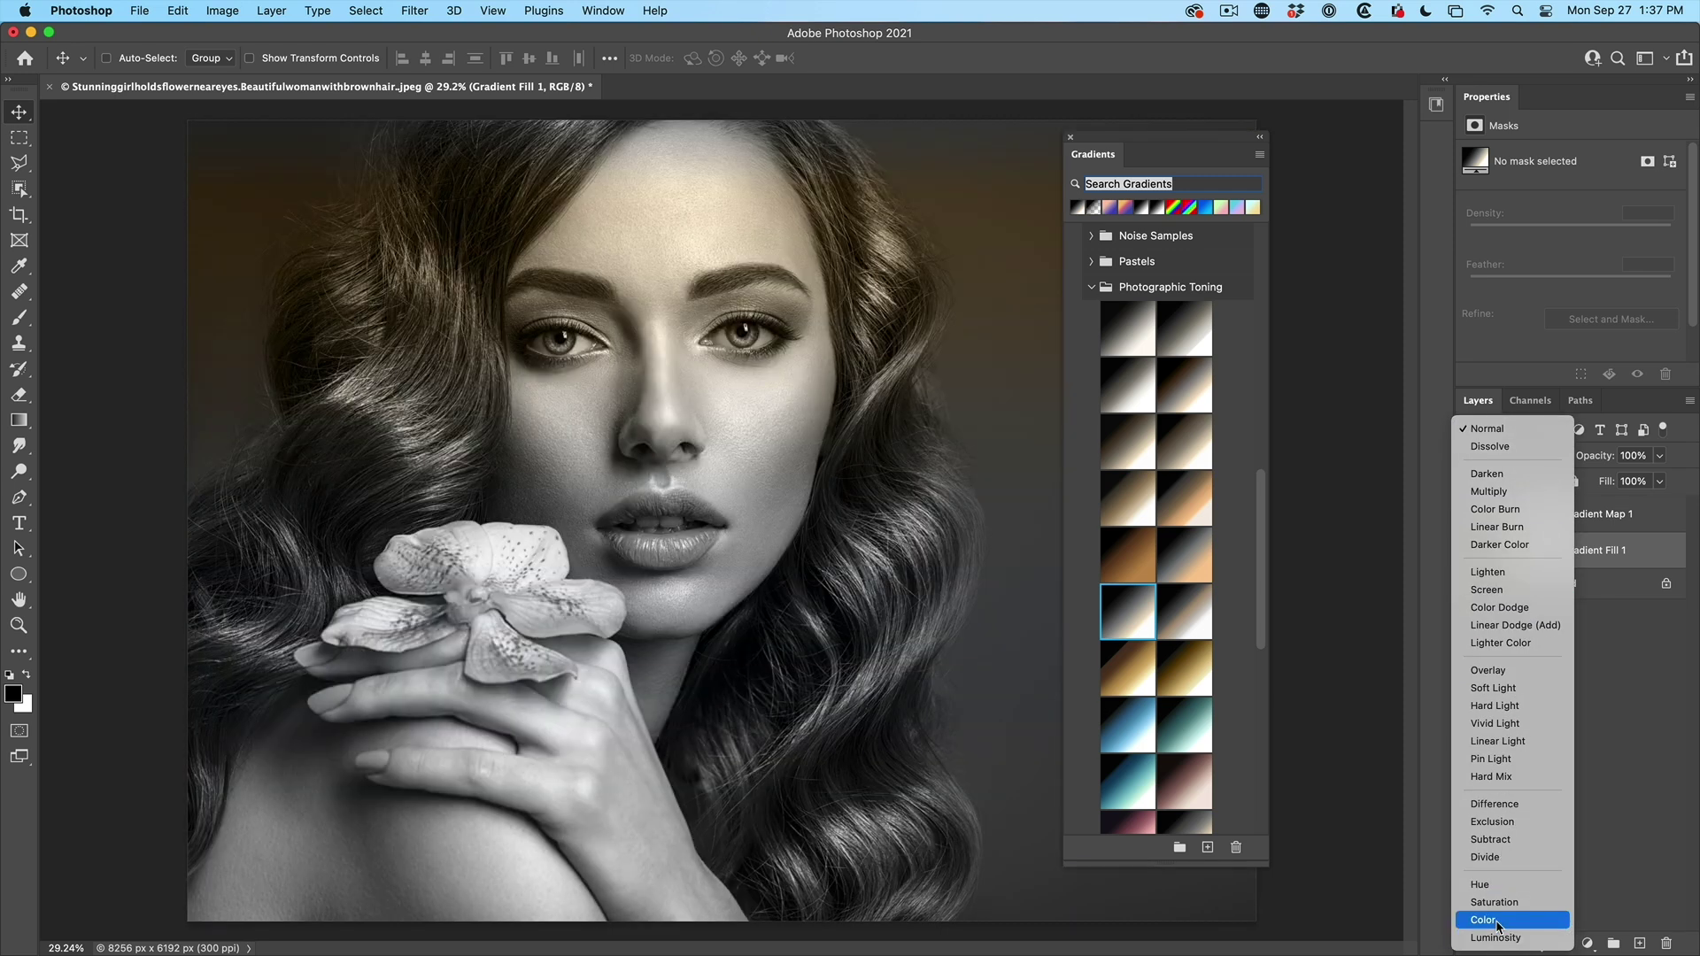
{"action": "left_click", "coordinate": [1496, 921]}
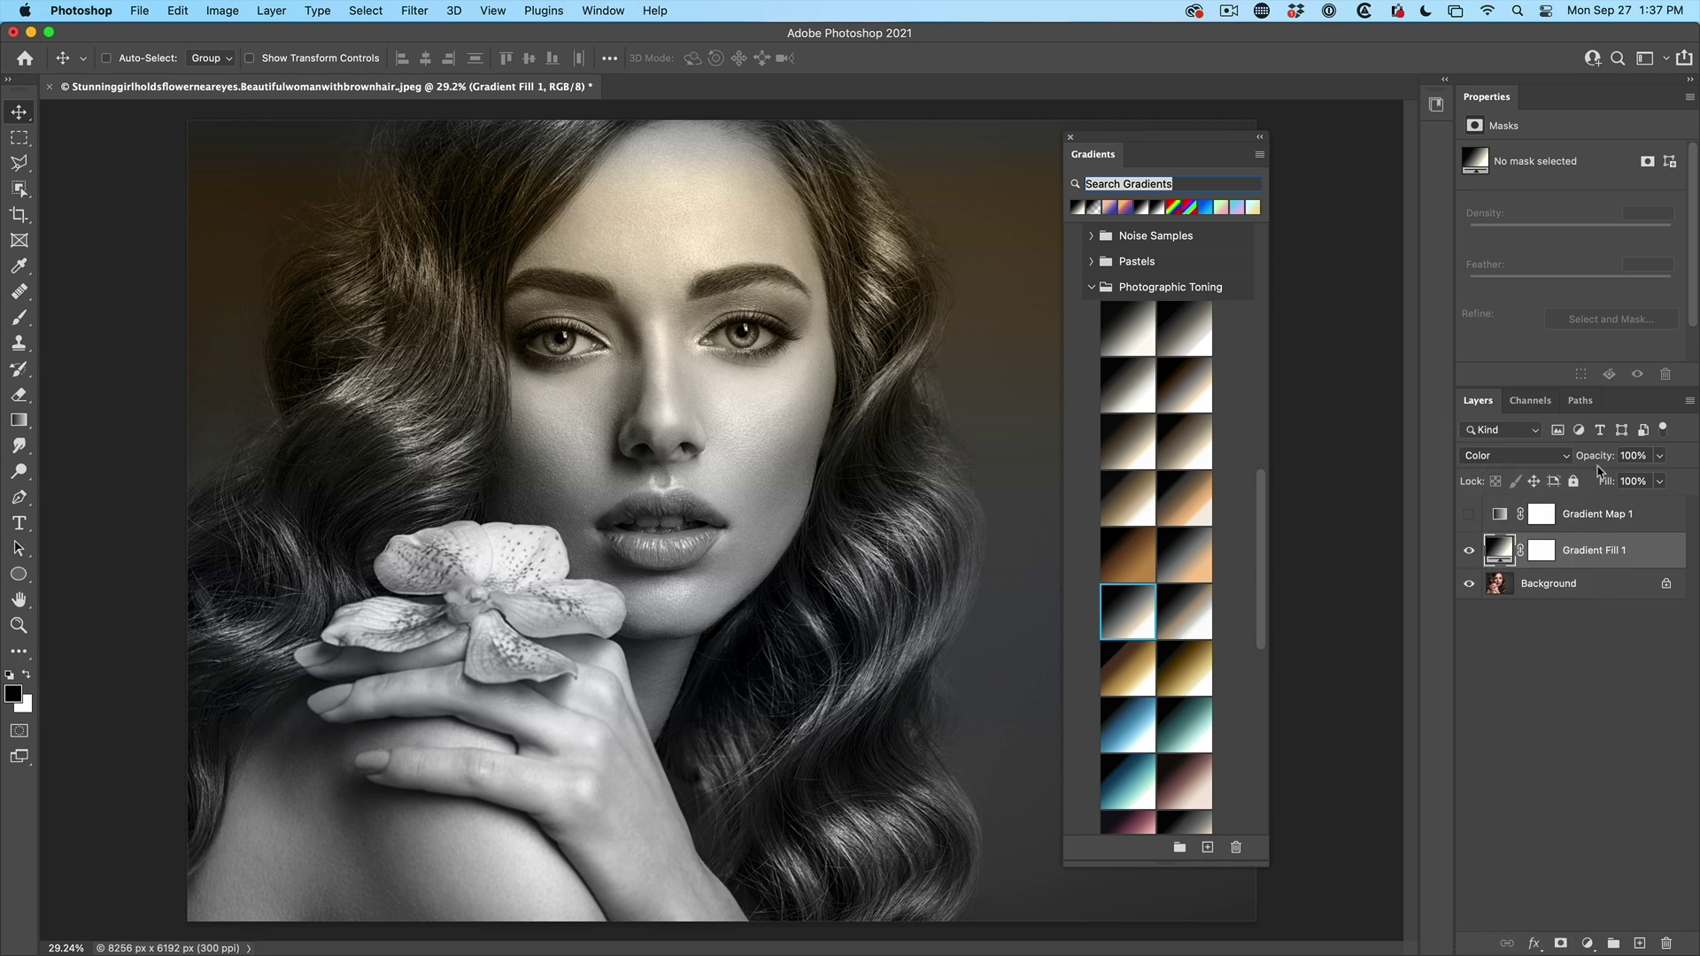
{"action": "left_click_drag", "start_coordinate": [1600, 460], "coordinate": [1539, 463]}
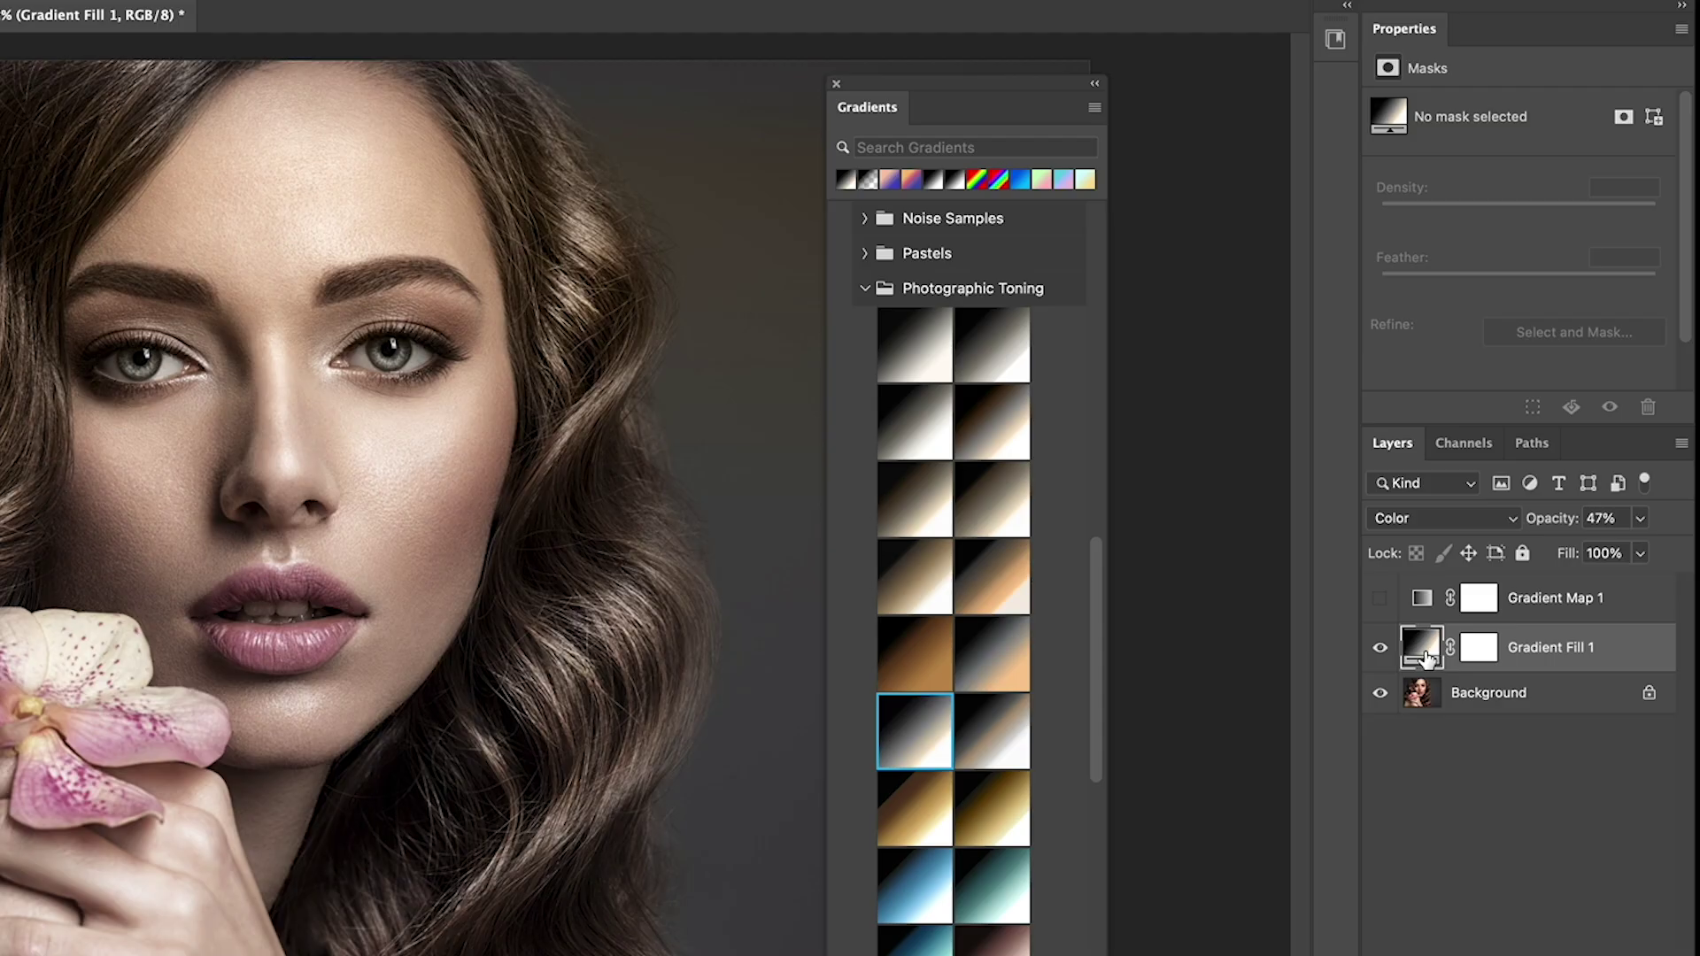
- In Gradient Fill 1's settings, try Radial and Diamond styles, then confirm Radial
{"action": "double_click", "coordinate": [1421, 654]}
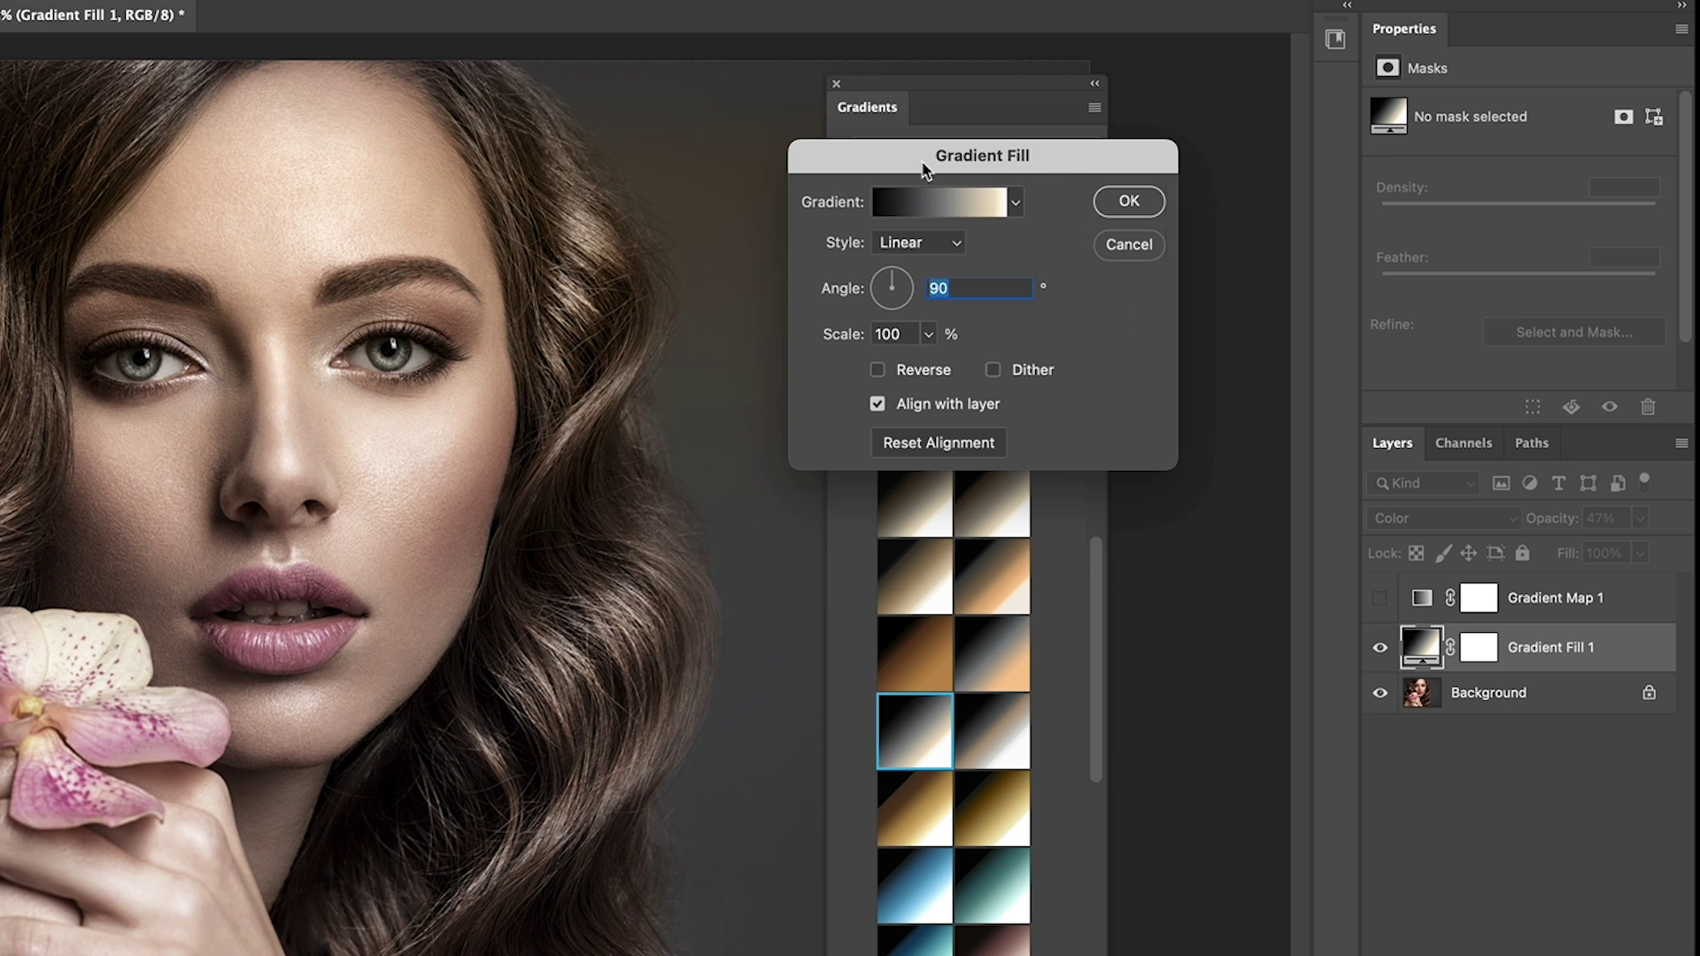
{"action": "left_click", "coordinate": [956, 243]}
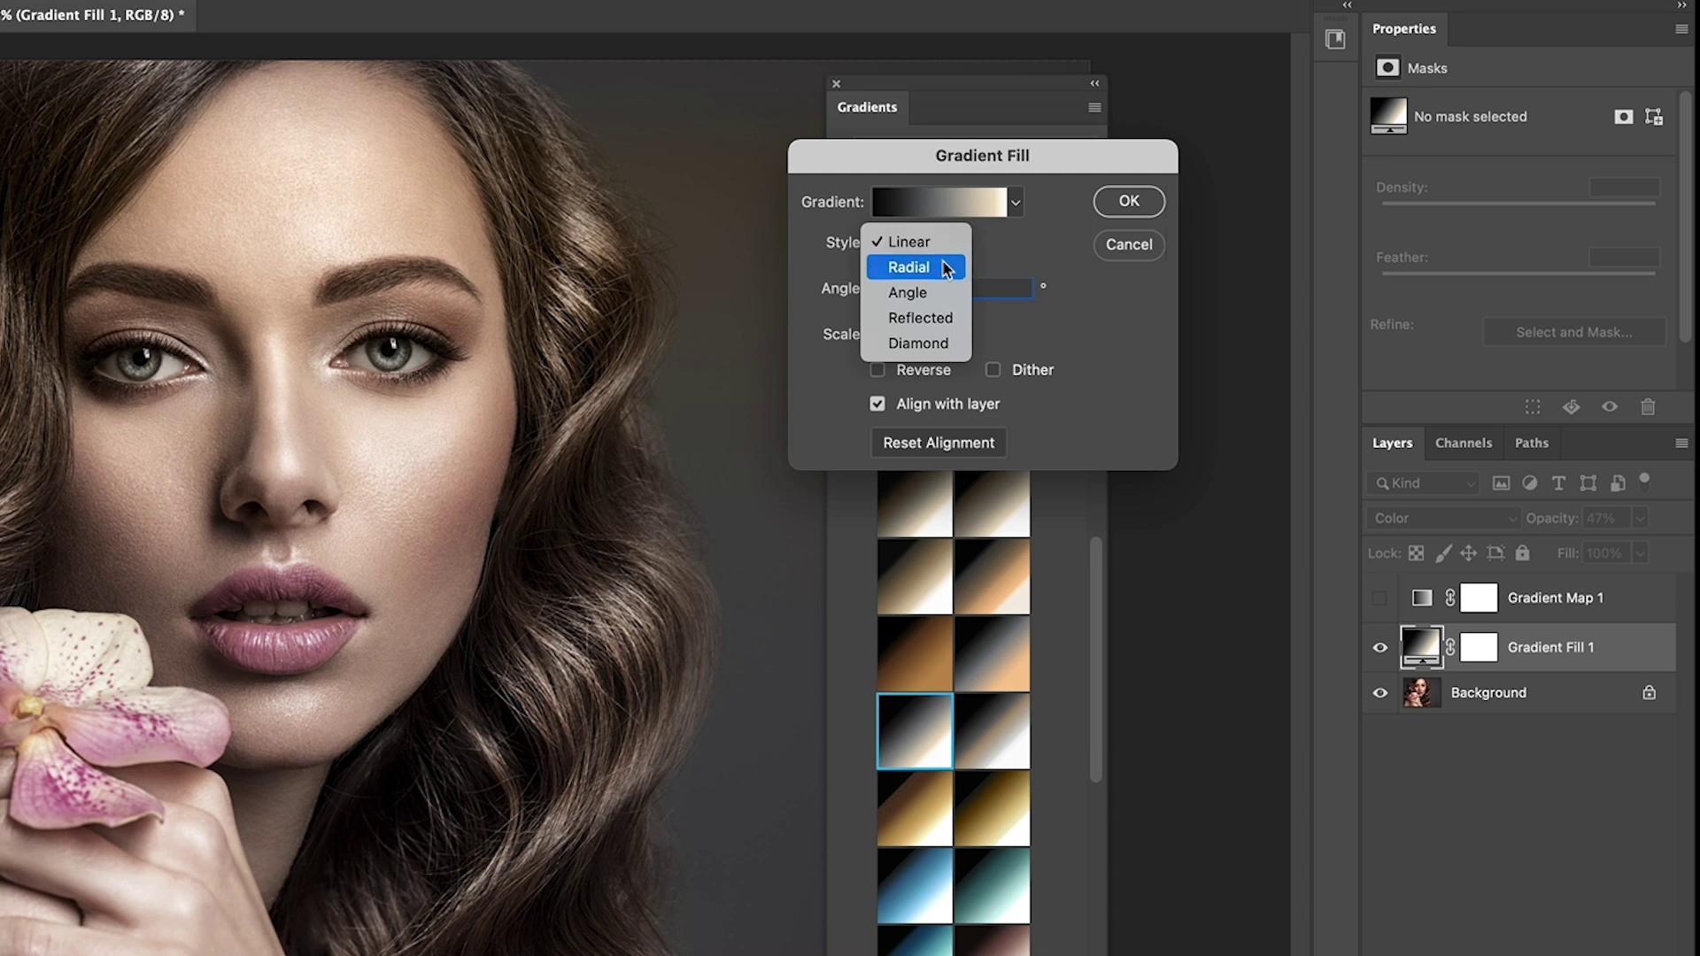
{"action": "left_click", "coordinate": [946, 267]}
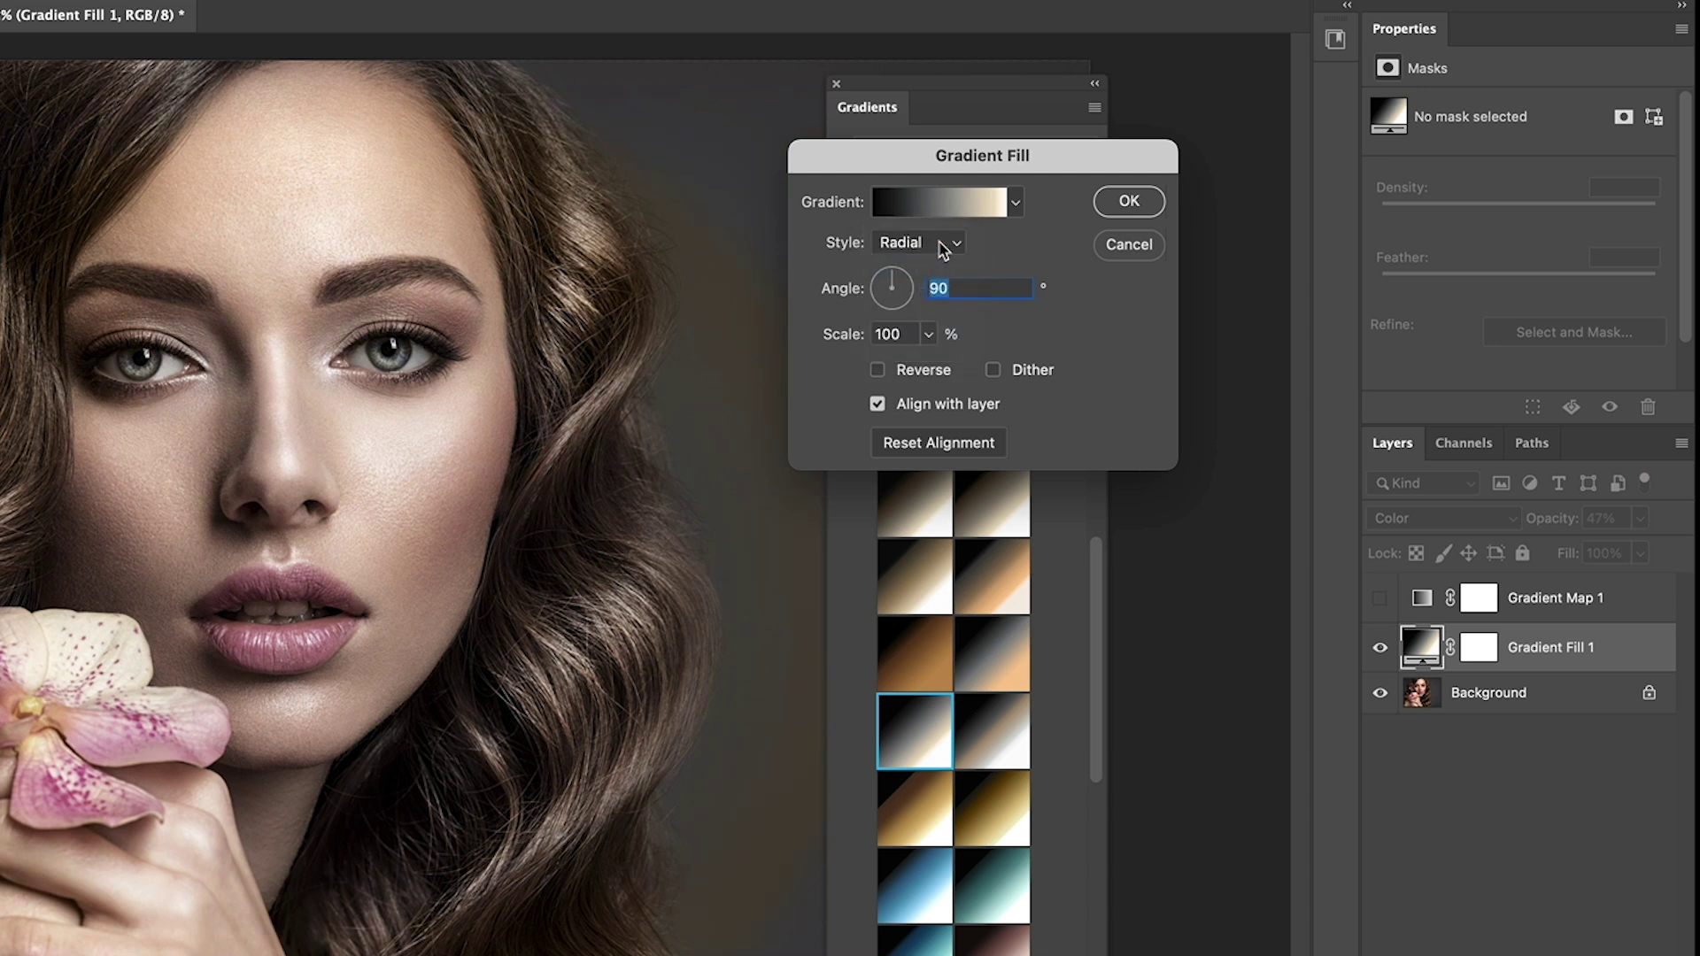
{"action": "left_click", "coordinate": [948, 244]}
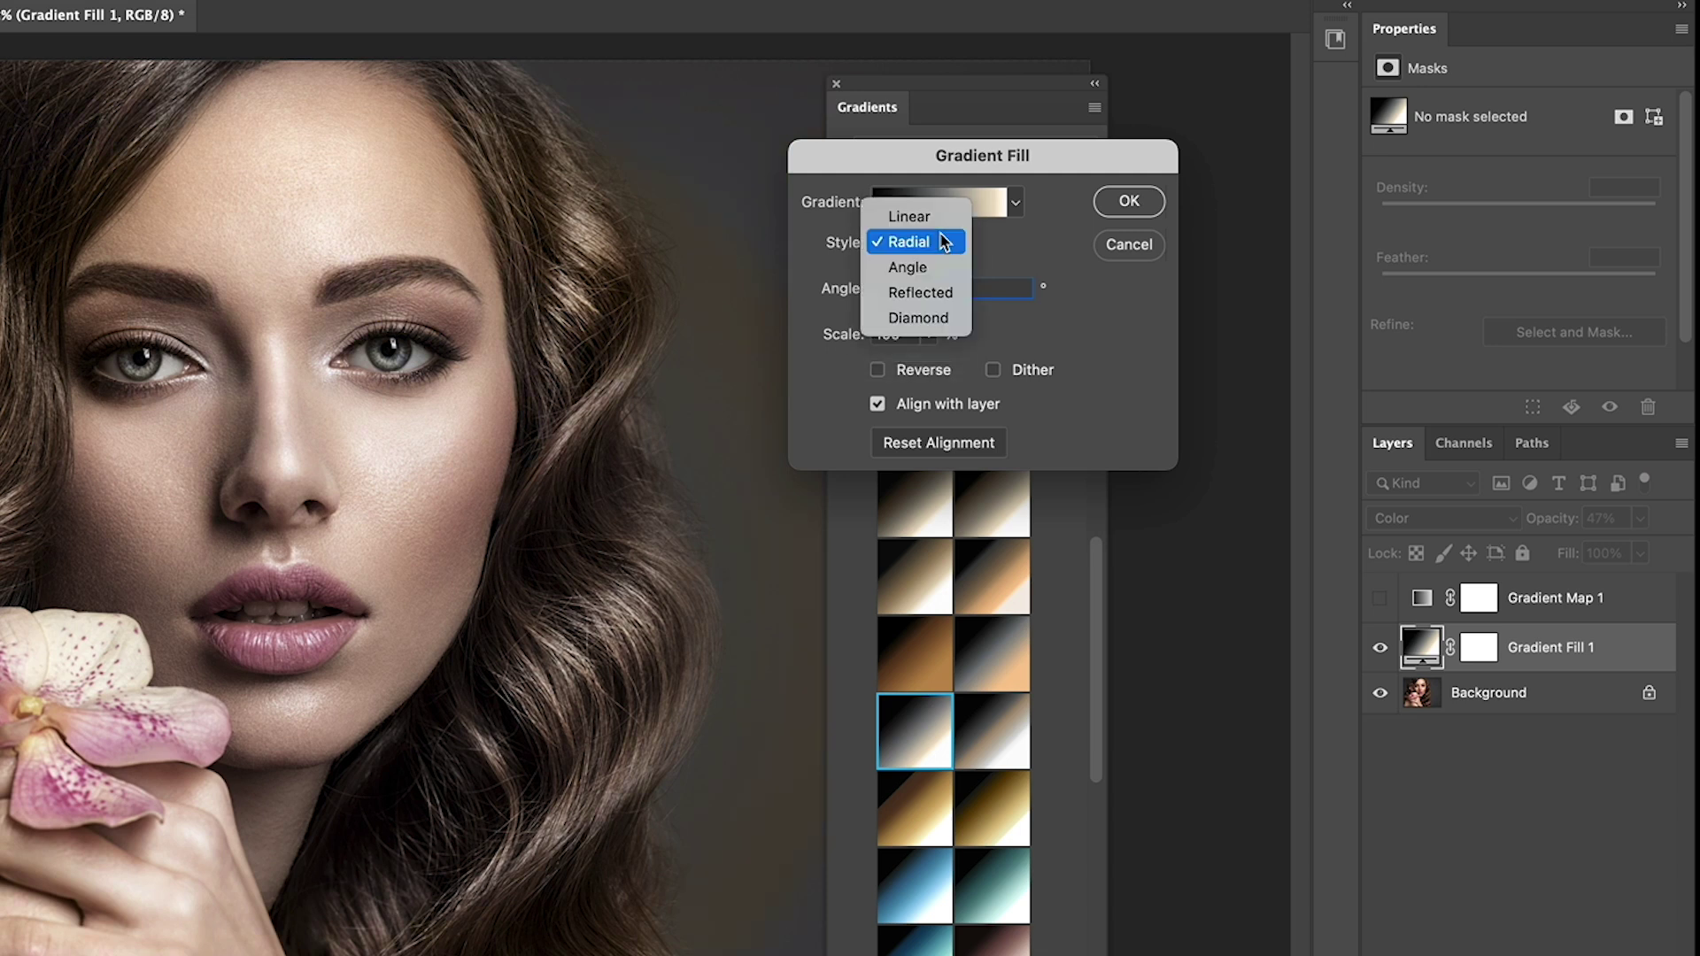
{"action": "left_click", "coordinate": [936, 319]}
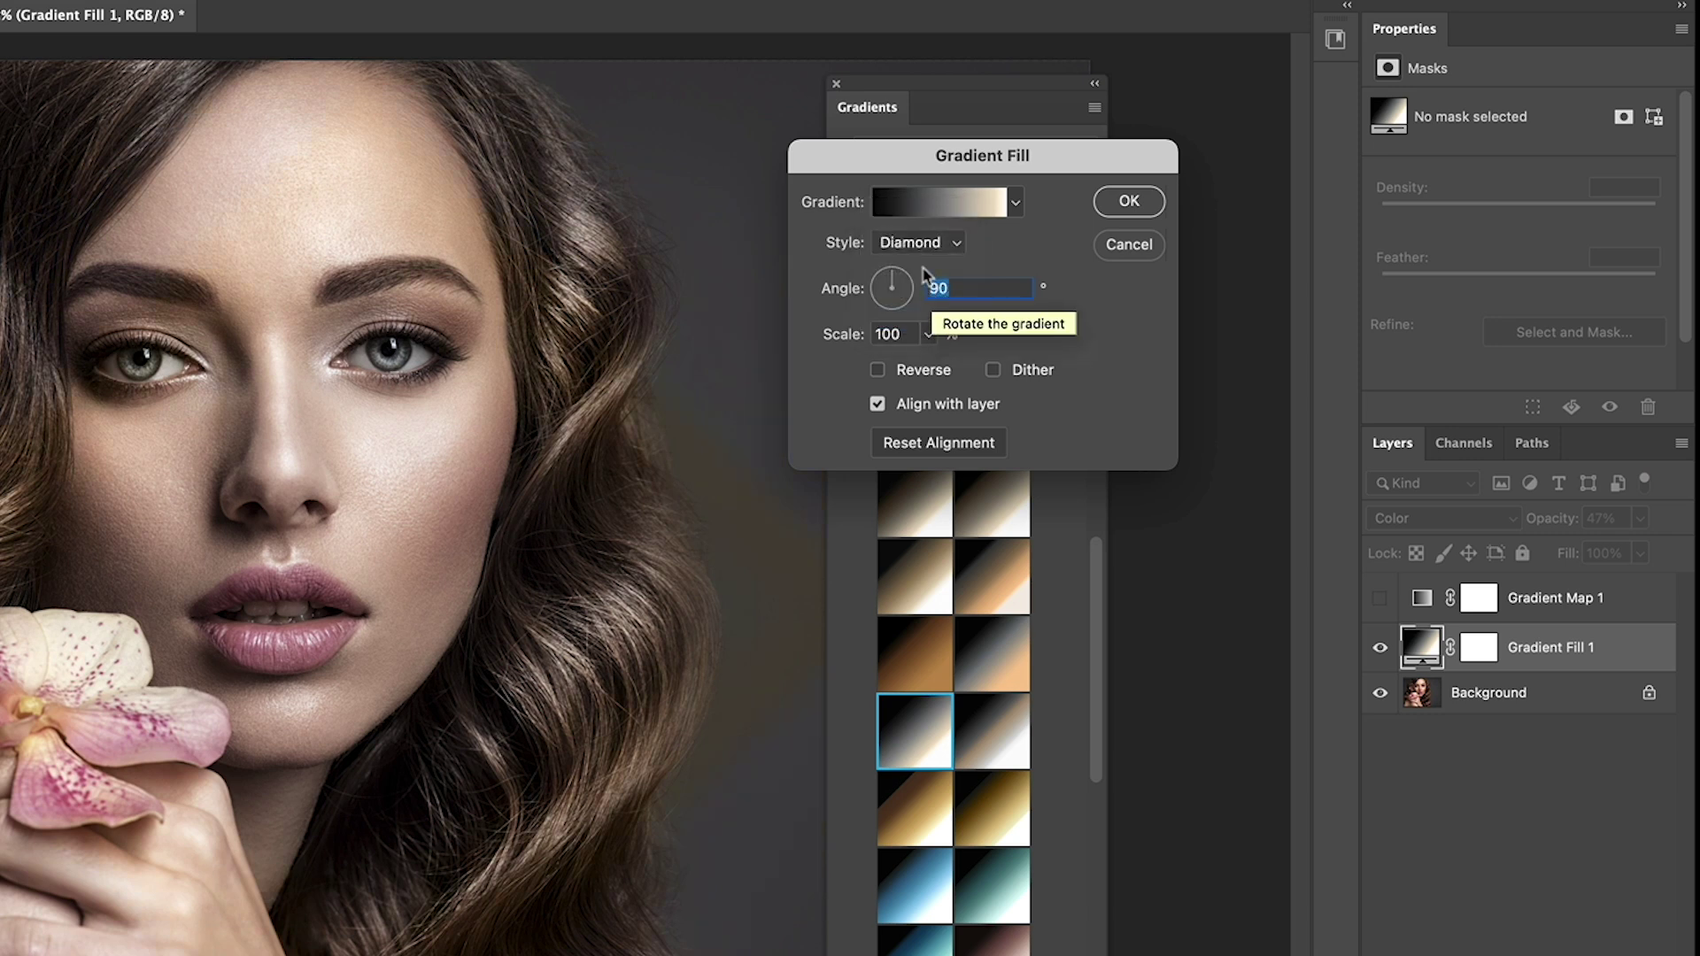
{"action": "left_click", "coordinate": [921, 242]}
{"action": "left_click", "coordinate": [916, 217]}
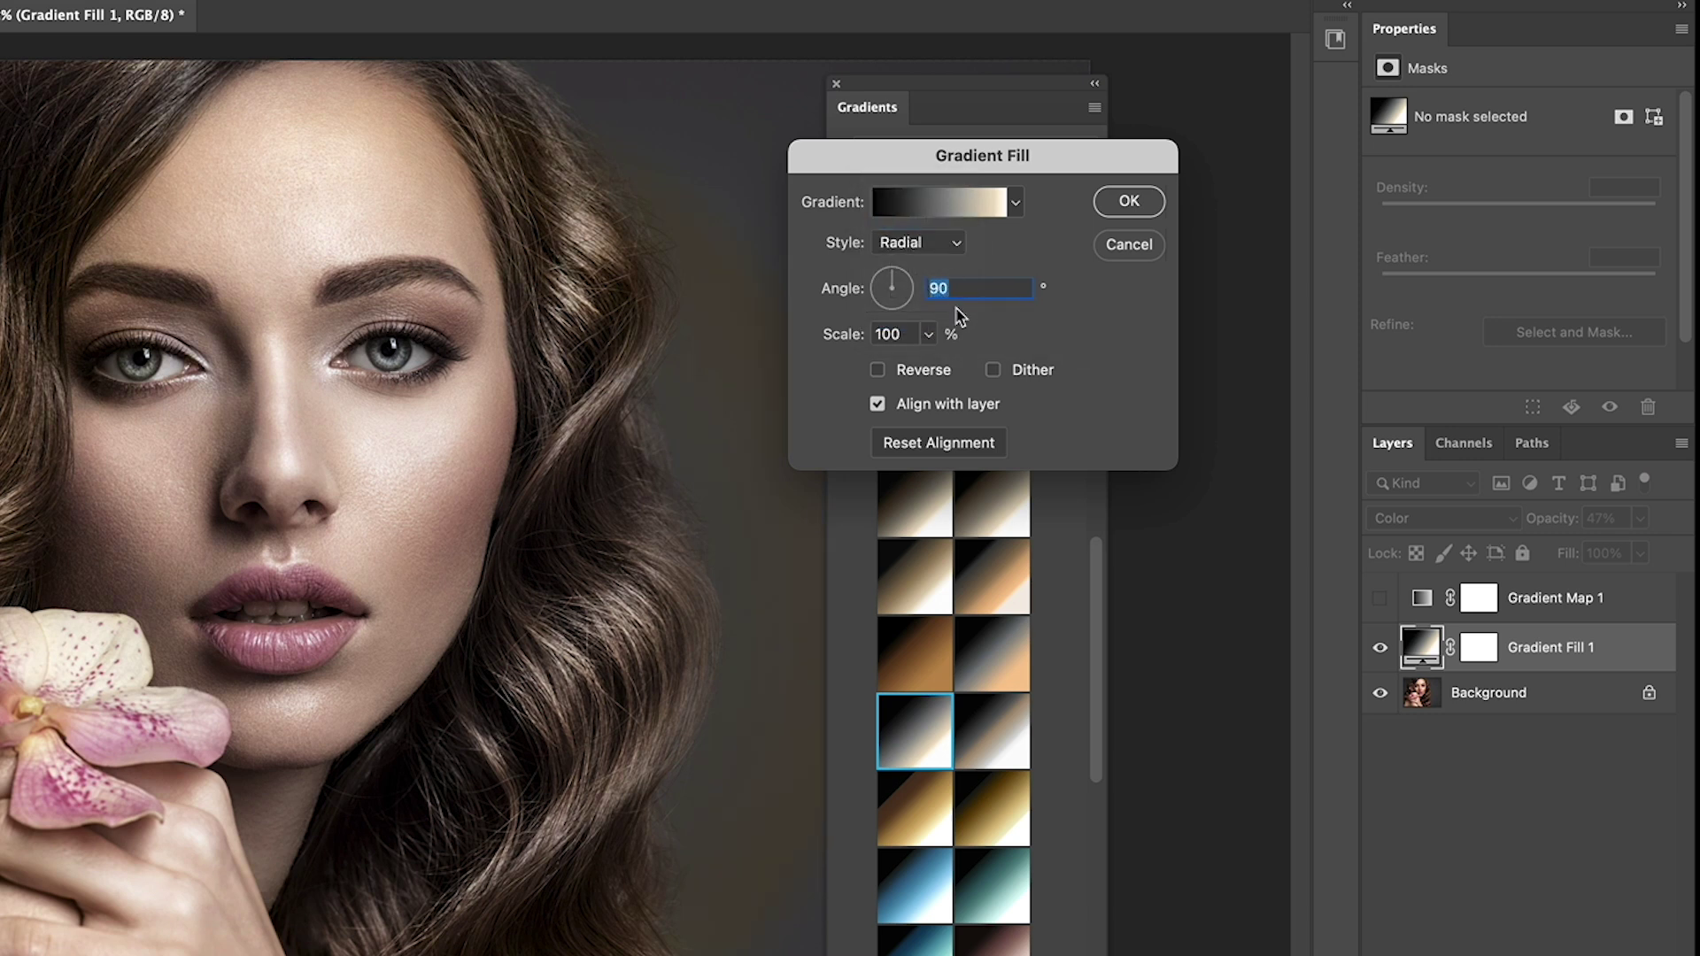
{"action": "left_click", "coordinate": [1127, 201]}
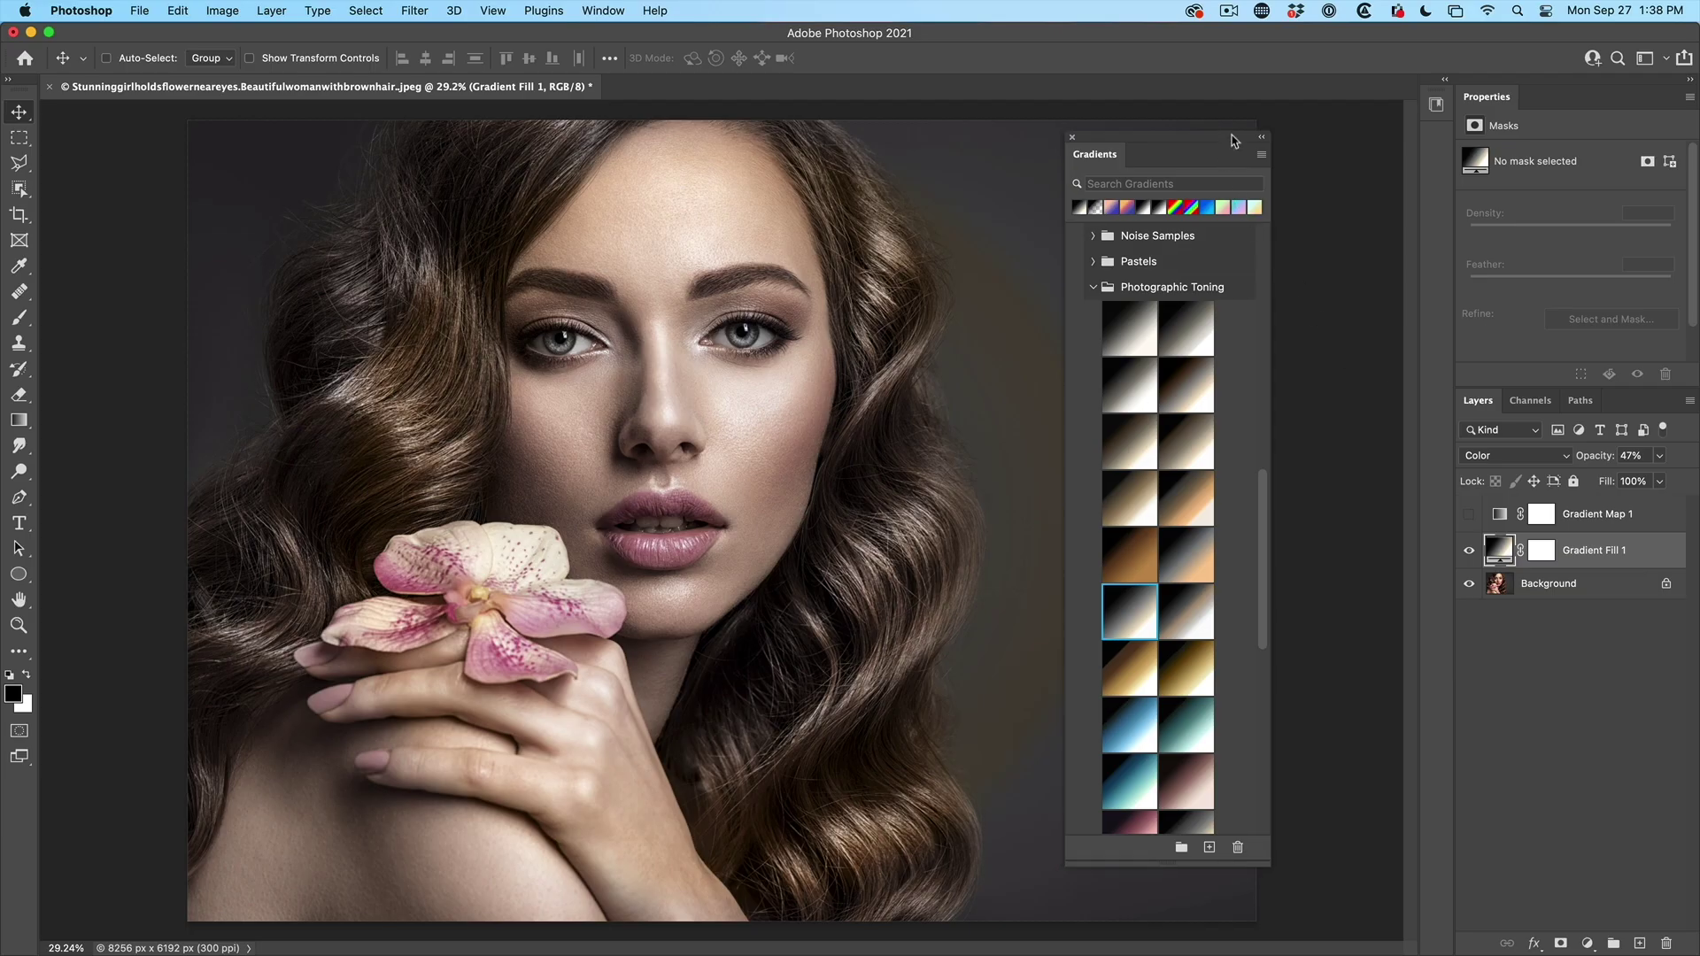
- Move the Gradients panel aside, try blue and gold toning swatches, and finish on teal Blue 2
{"action": "left_click_drag", "start_coordinate": [1223, 152], "coordinate": [1369, 136]}
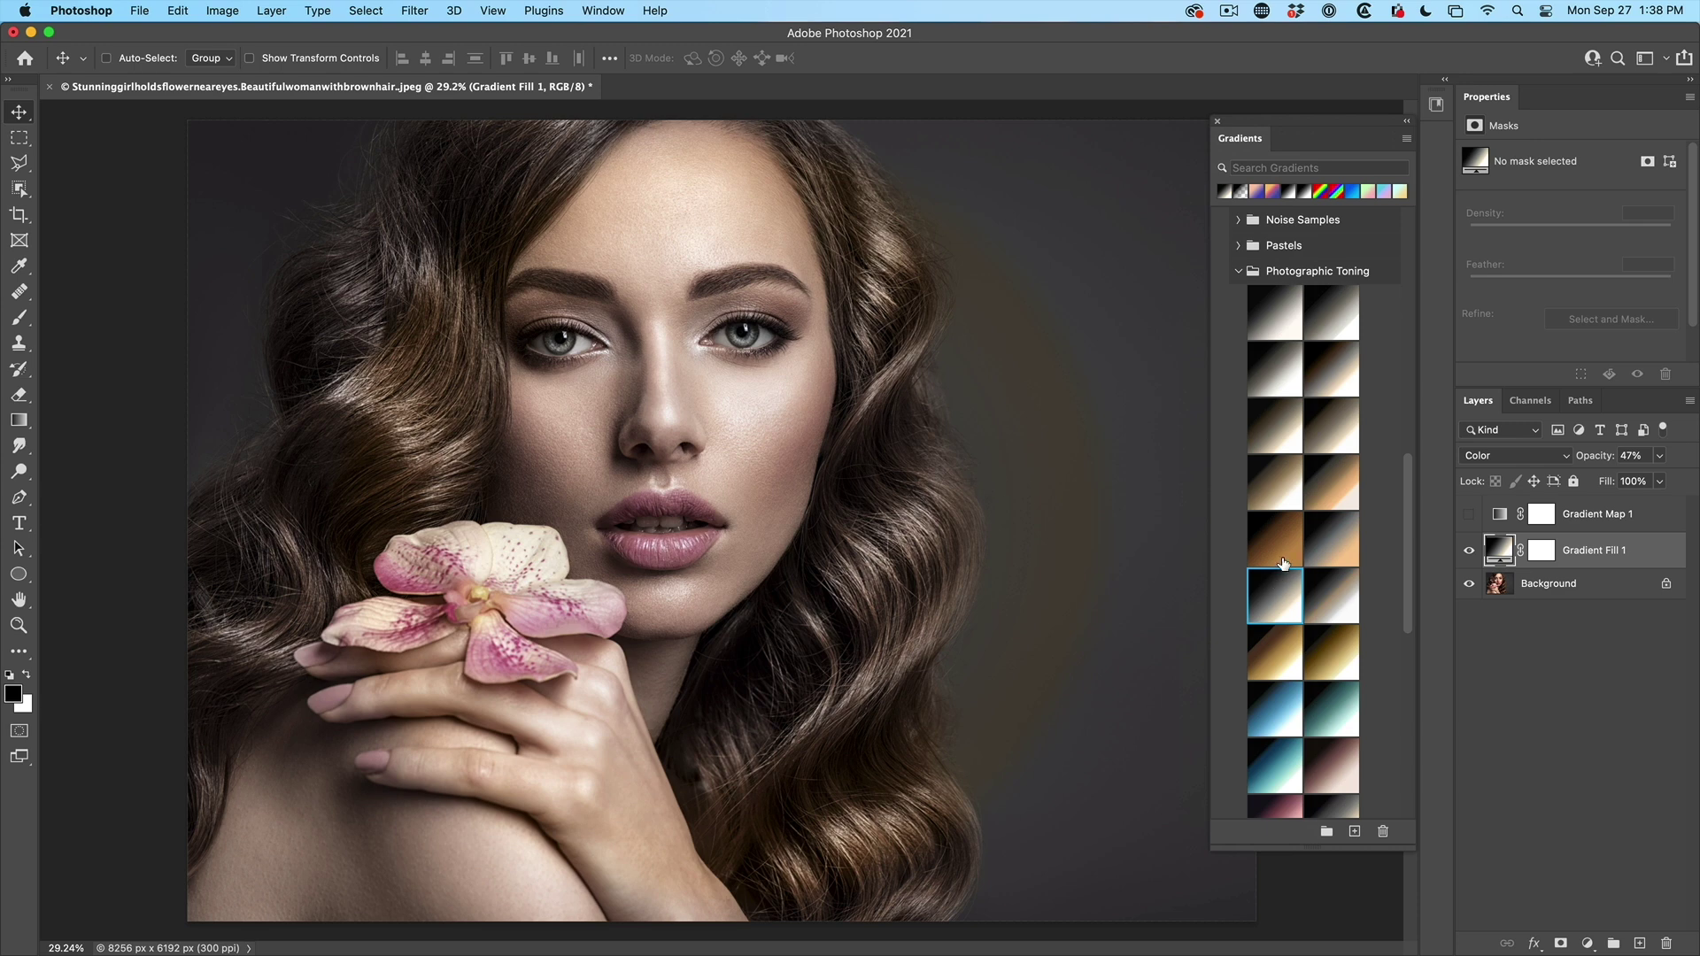
{"action": "left_click", "coordinate": [1275, 709]}
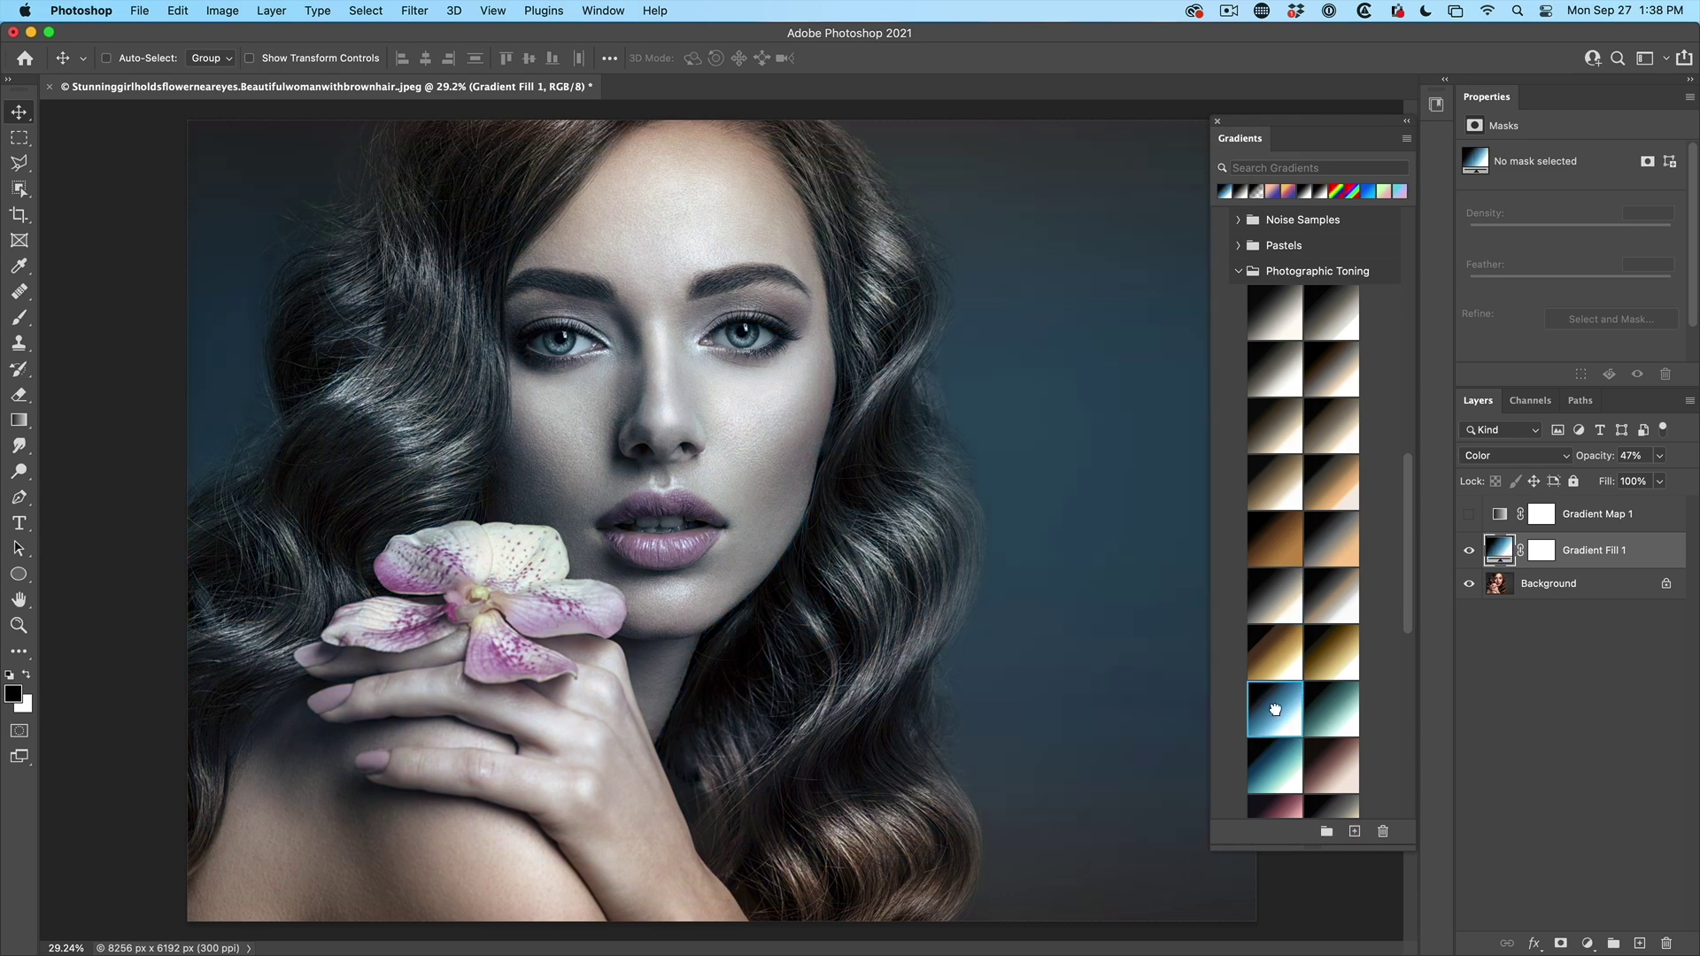
{"action": "left_click", "coordinate": [1332, 711]}
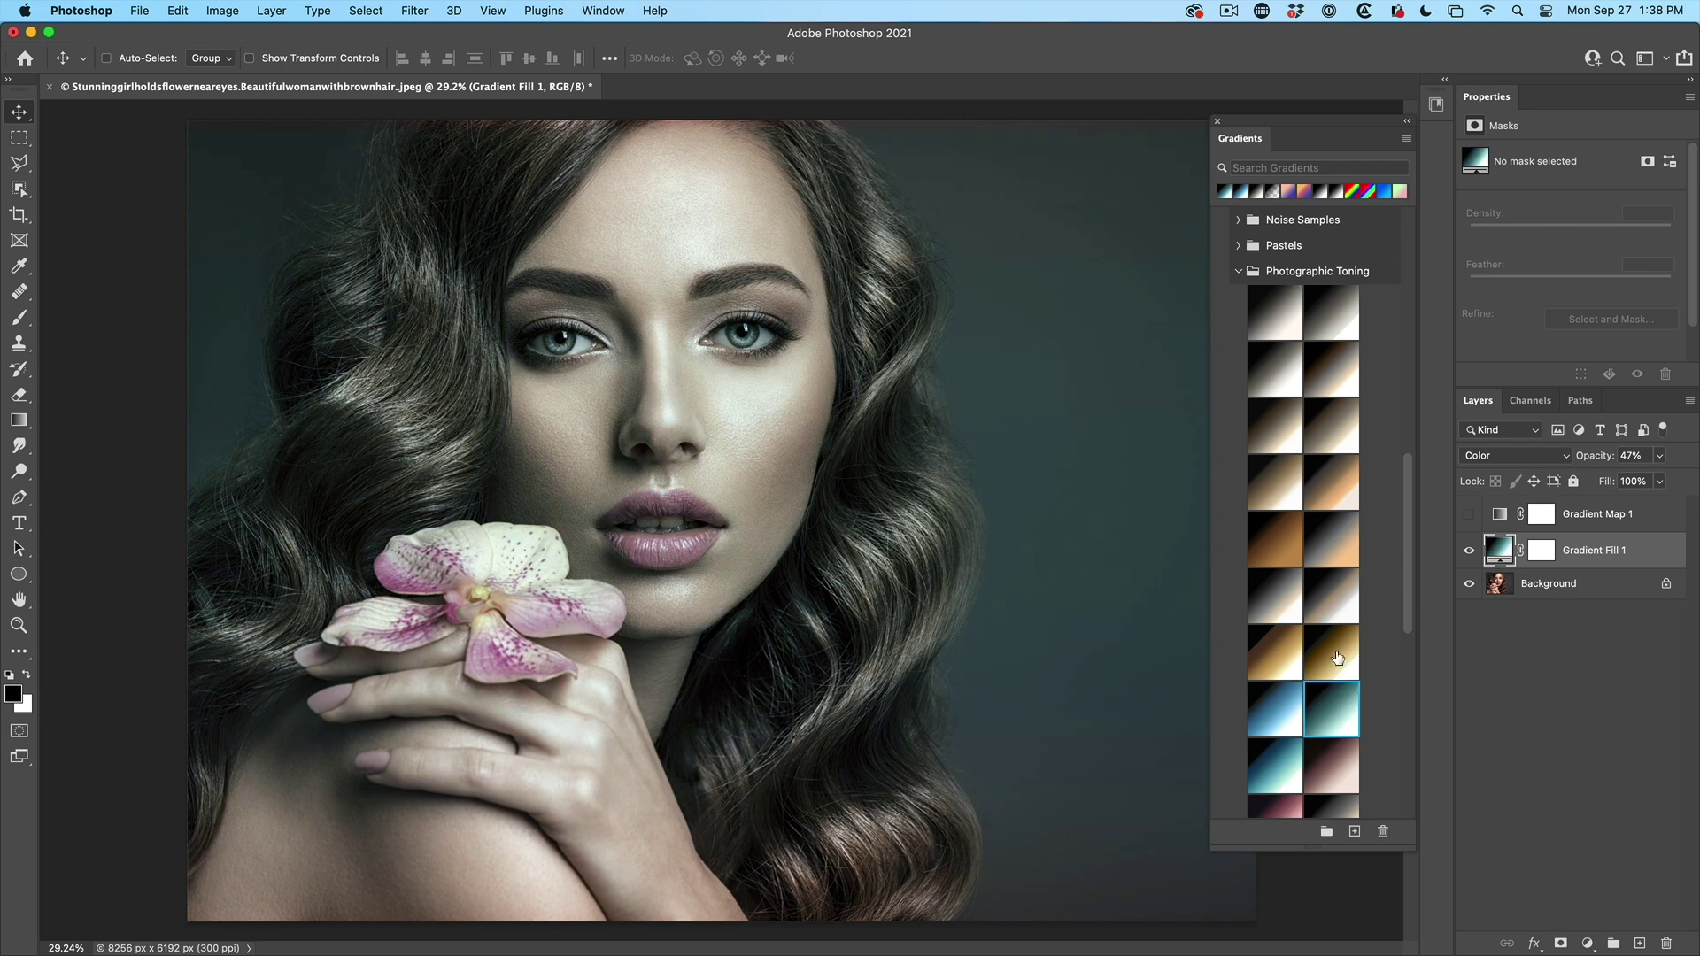
{"action": "left_click", "coordinate": [1336, 653]}
{"action": "left_click", "coordinate": [1334, 698]}
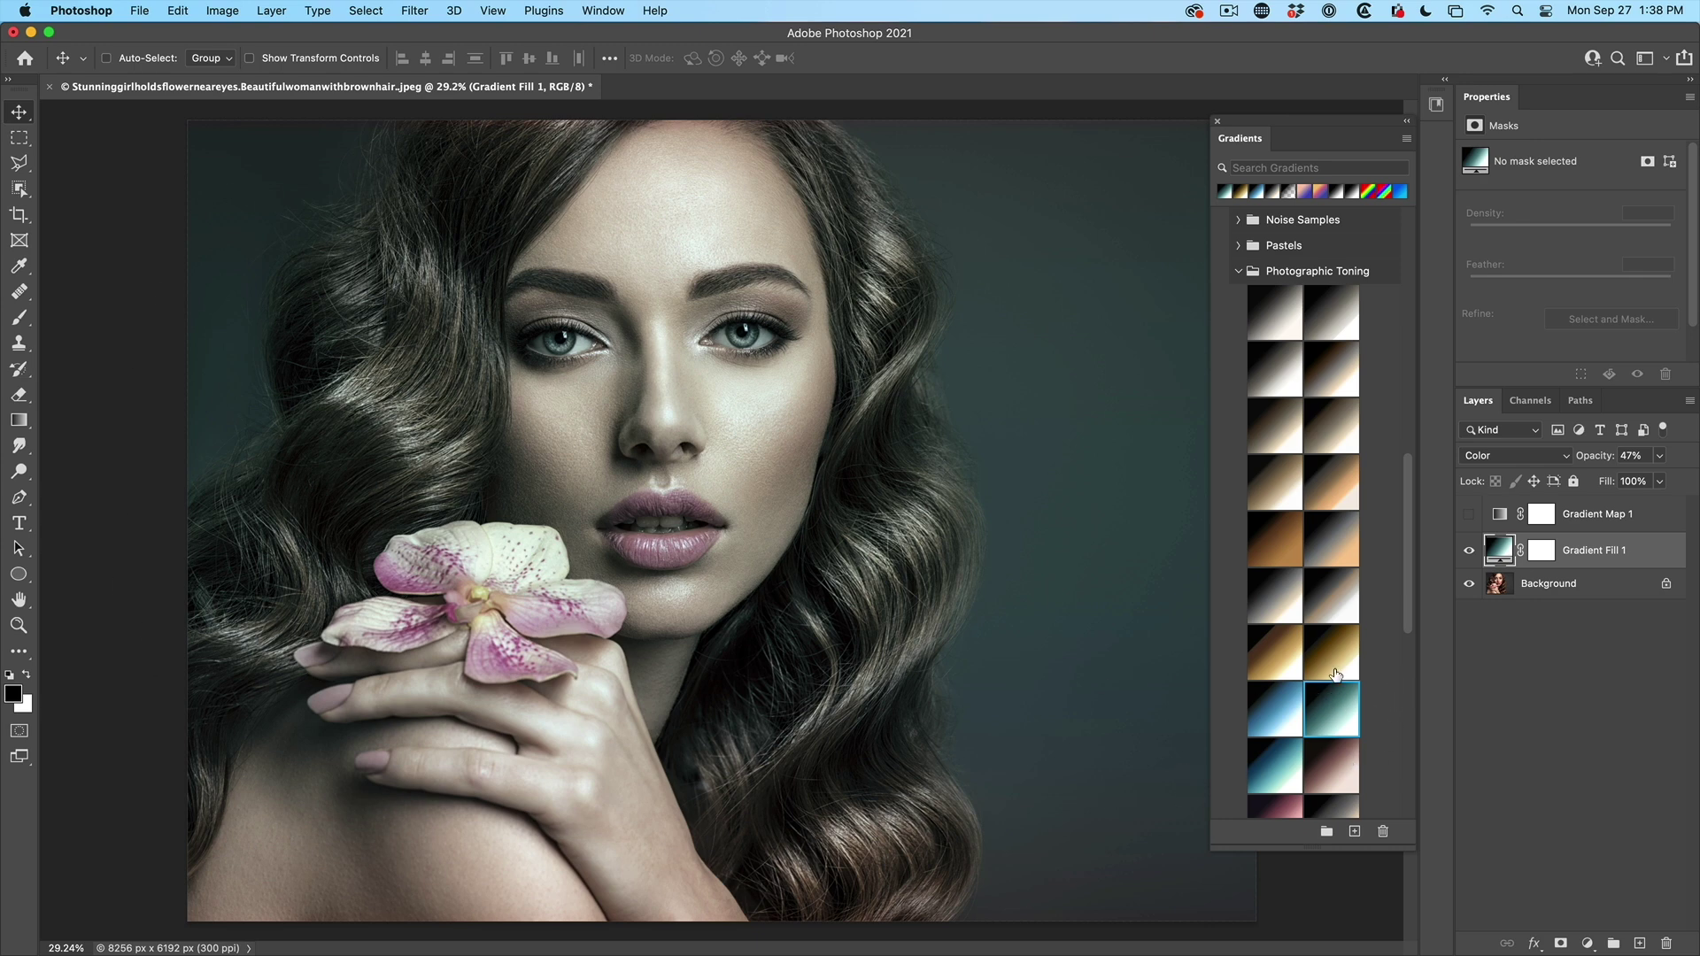
- Reopen Gradient Fill 1's settings and drag its Scale up to about 243%
{"action": "double_click", "coordinate": [1498, 550]}
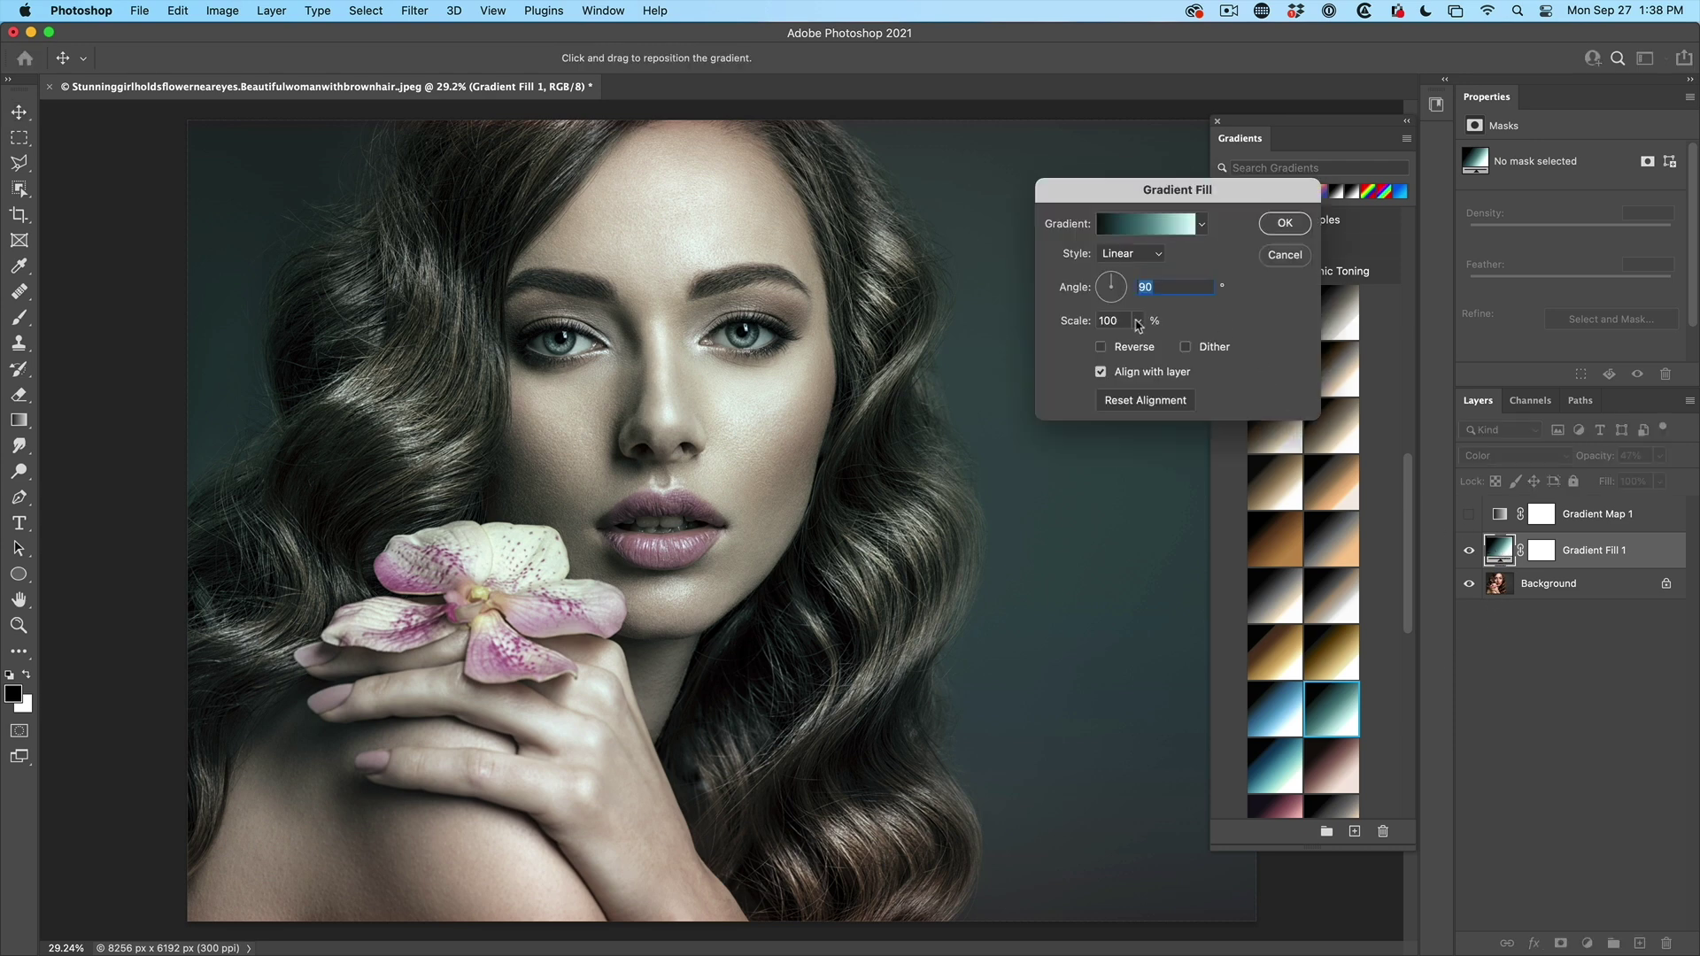
{"action": "left_click", "coordinate": [1137, 321]}
{"action": "left_click_drag", "start_coordinate": [1138, 344], "coordinate": [1149, 346]}
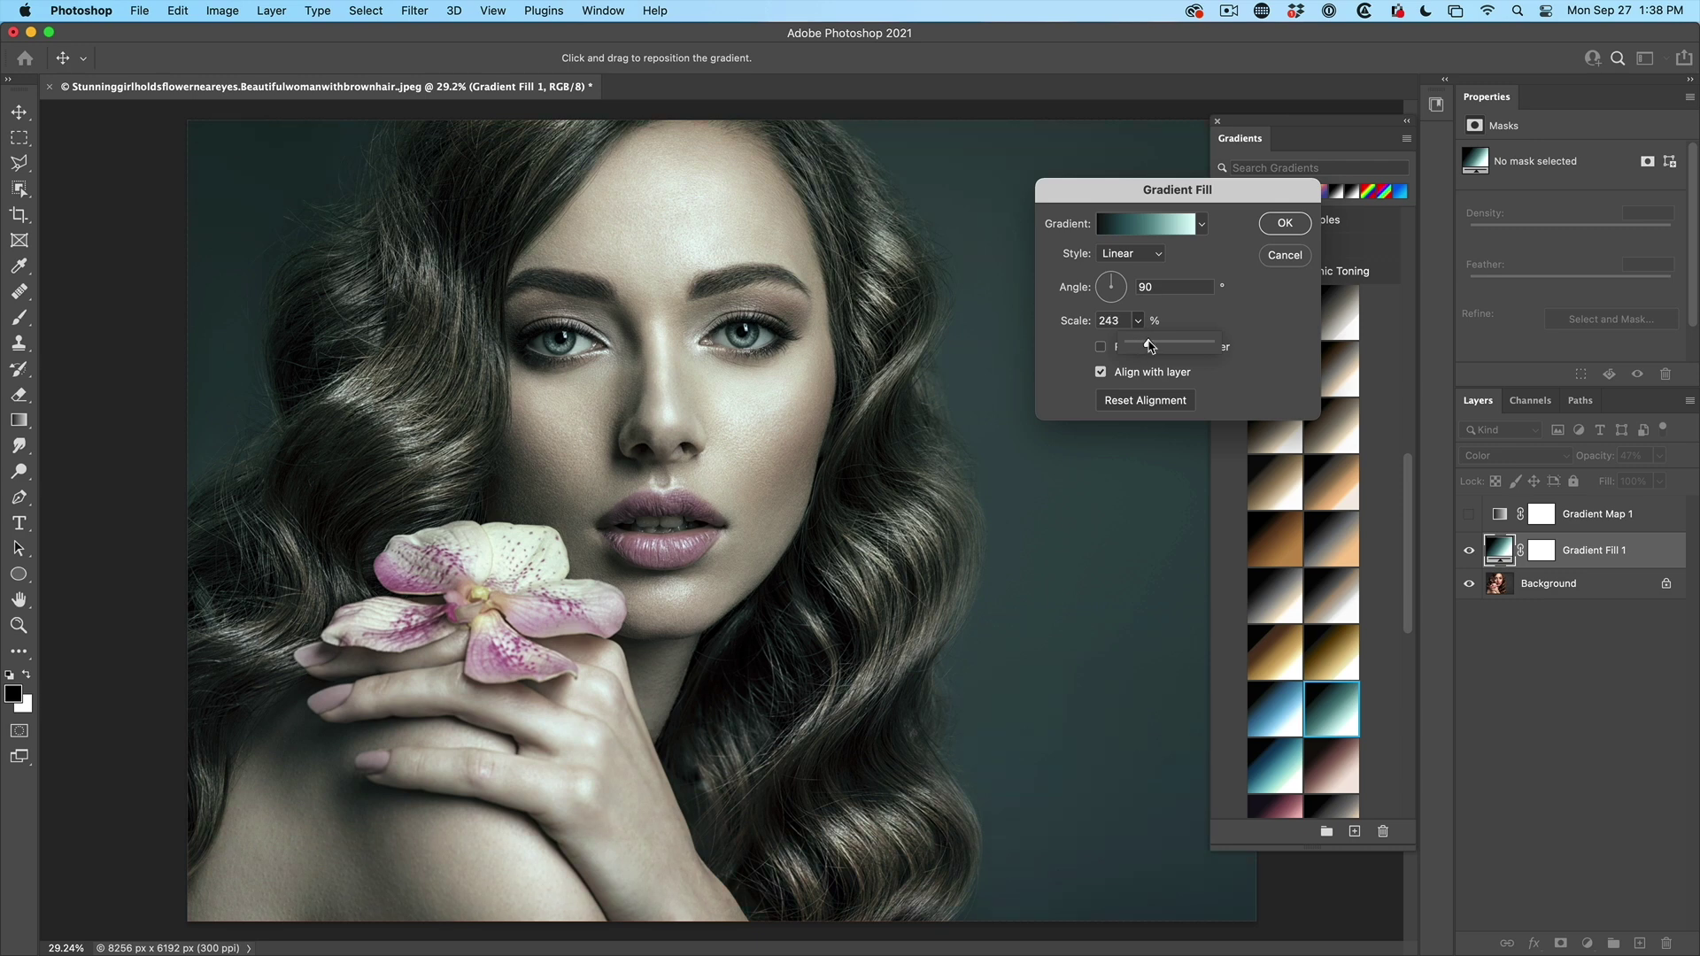
{"action": "left_click", "coordinate": [1284, 224]}
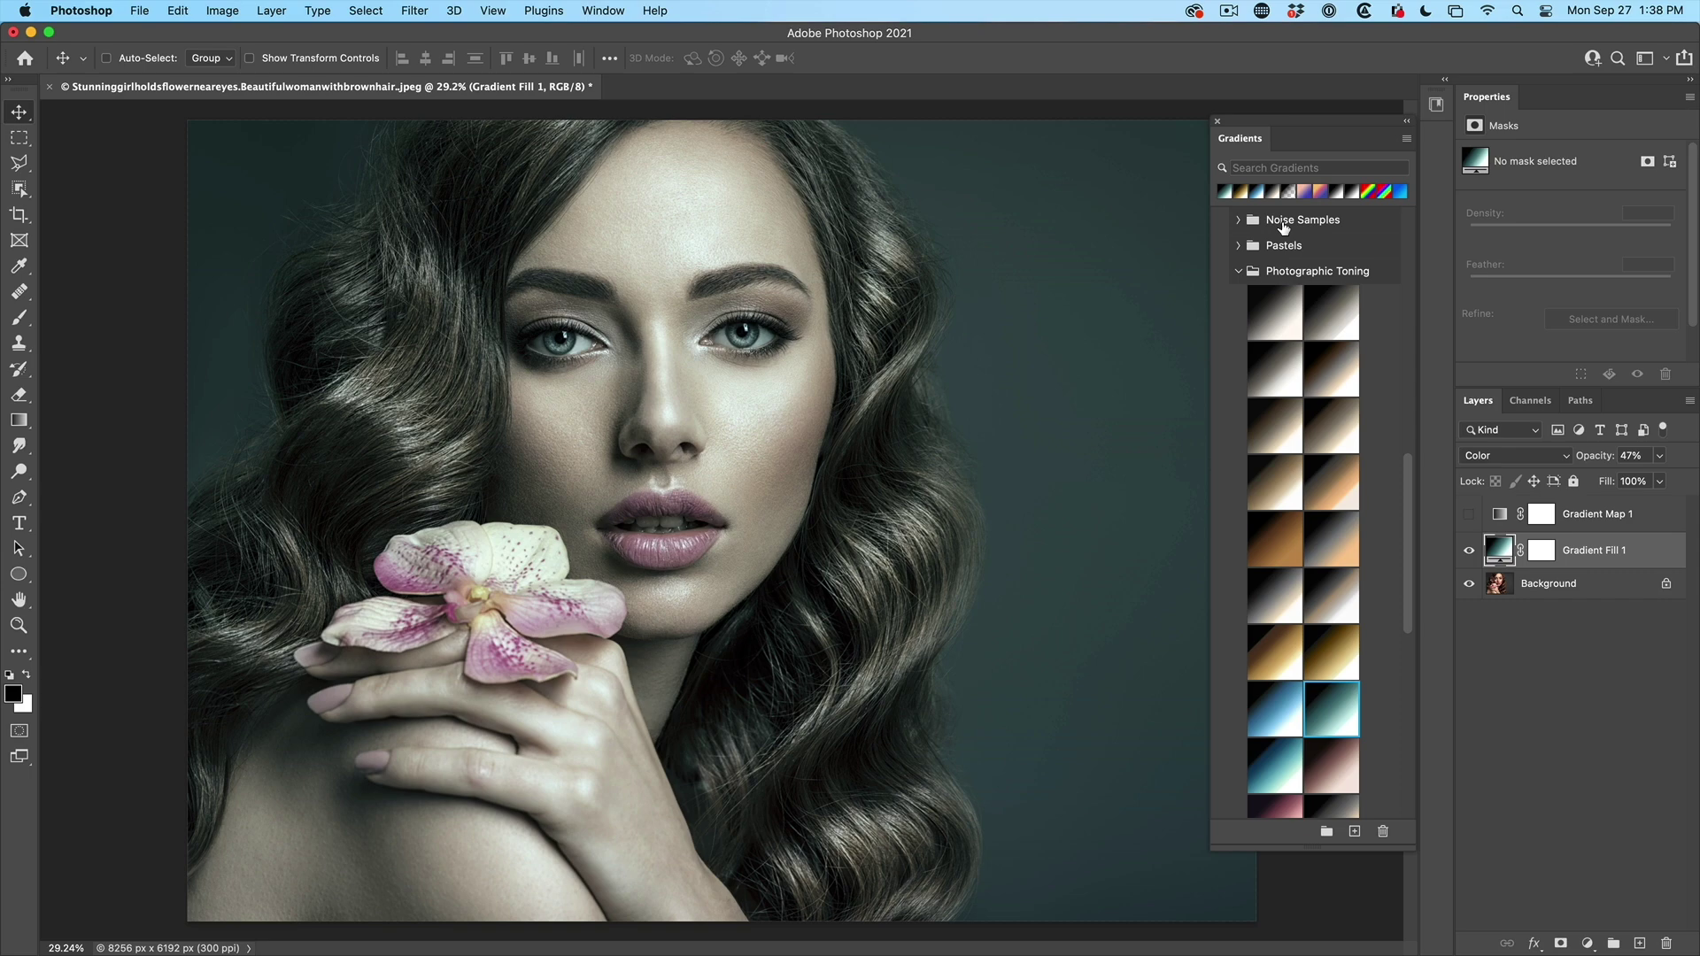